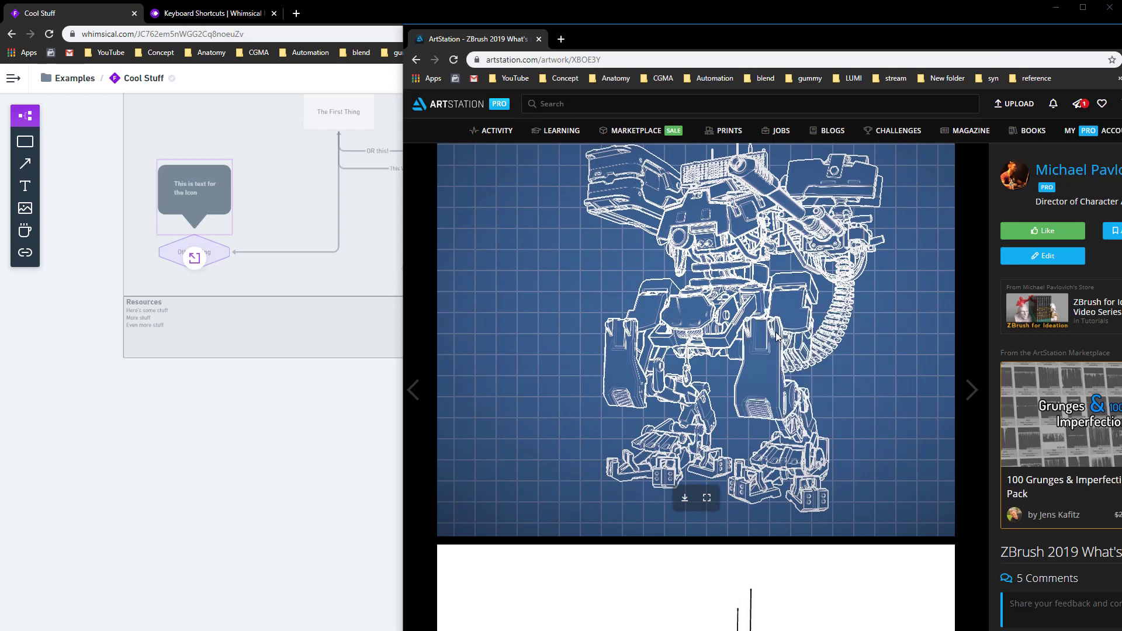
Step: Switch to the Whimsical board, paste the copied blueprint mech image below the Resources section, and shrink it to about a third of the section's width
click(245, 438)
key(ctrl+v)
drag(593, 342, 319, 501)
scroll(501, 455, down, 2)
scroll(493, 393, down, 2)
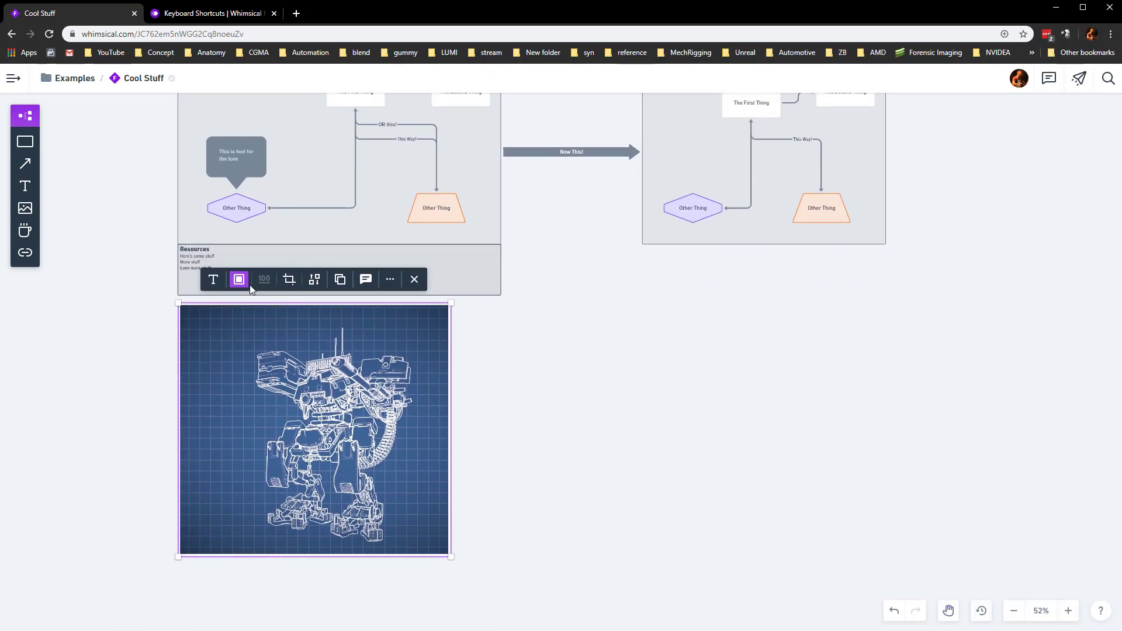
drag(450, 567, 295, 418)
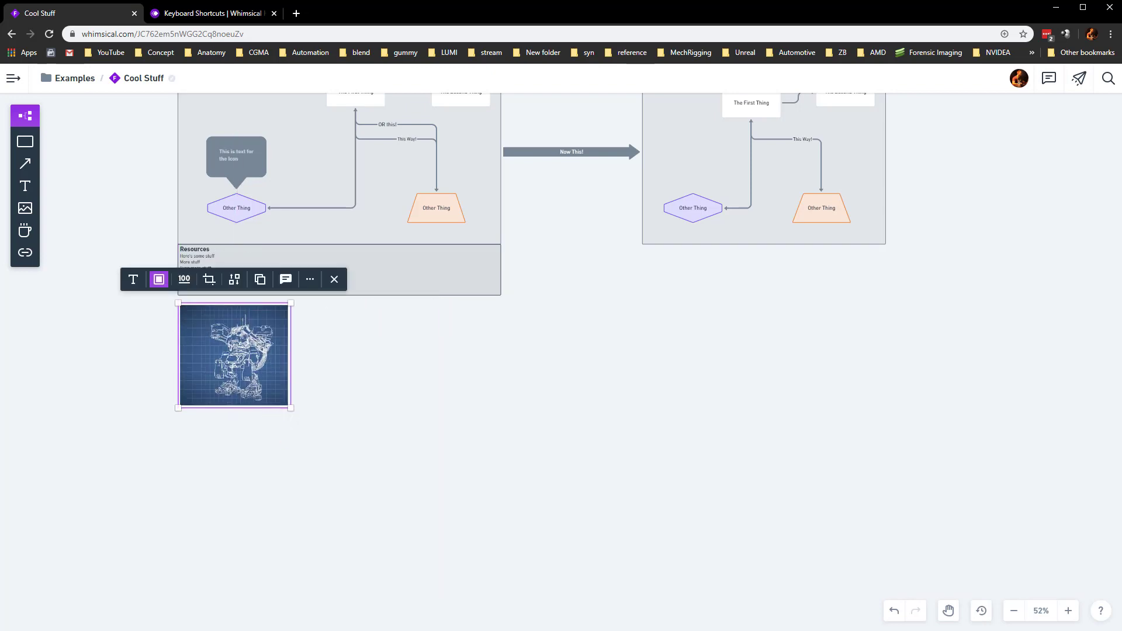
Step: Copy the black-and-white mech image from ArtStation and paste it on the Whimsical board beside the blueprint, scaled to the same size
key(alt+Tab)
right_click(759, 334)
click(788, 385)
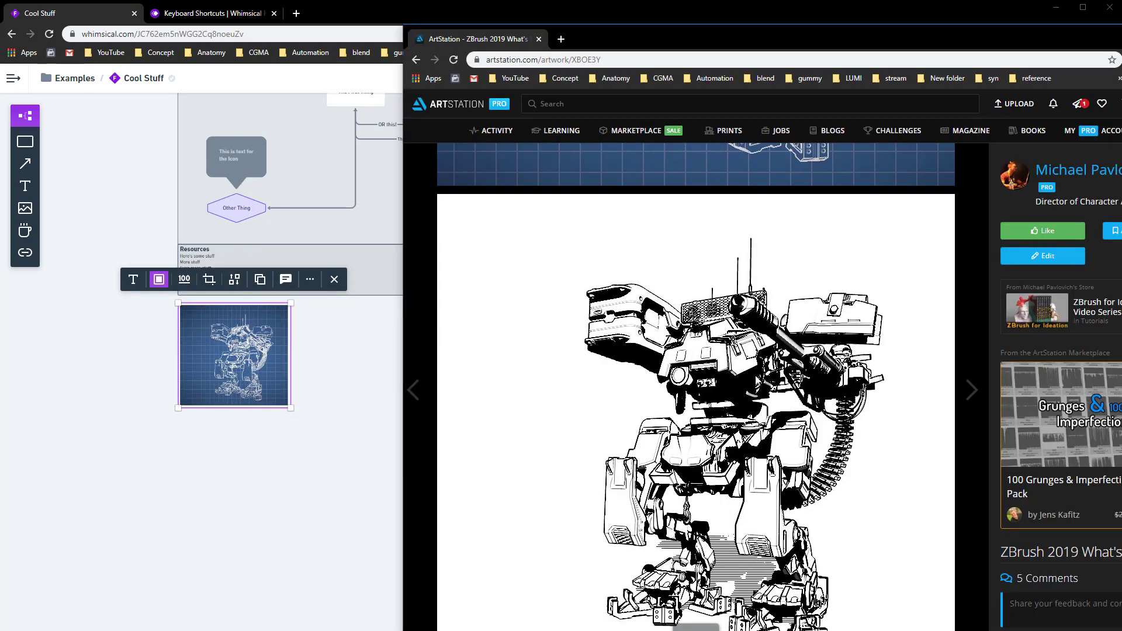
key(alt+Tab)
key(ctrl+v)
drag(507, 363, 372, 429)
drag(564, 556, 411, 406)
Step: Duplicate the black-and-white mech image below the blueprint and spread the three images apart beneath the diagram
drag(366, 337, 254, 442)
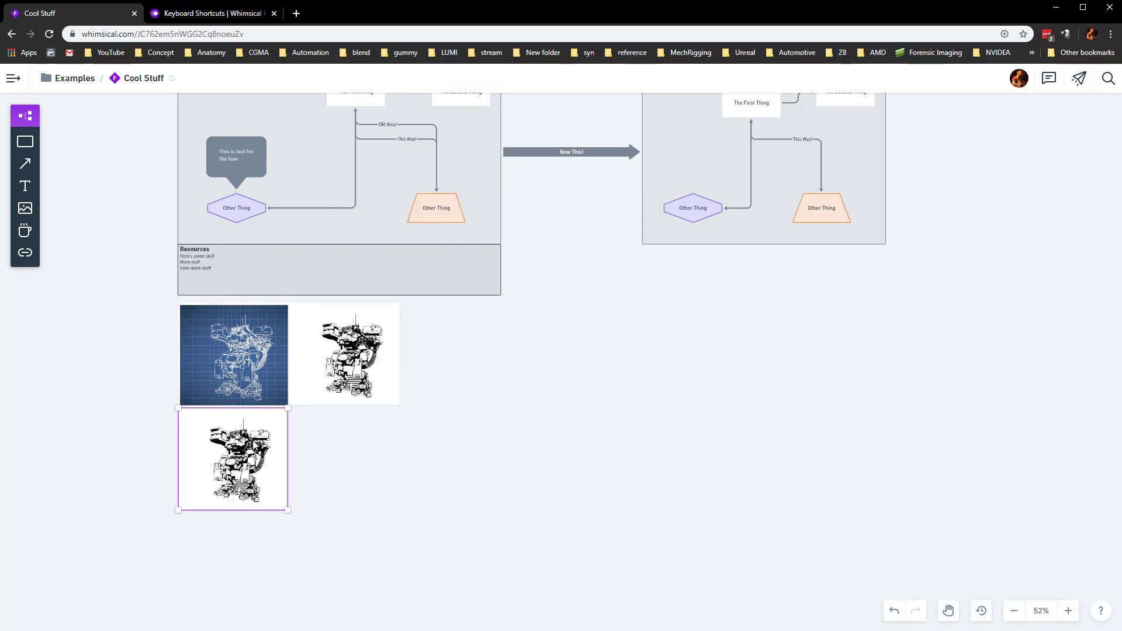
click(466, 496)
scroll(467, 489, down, 2)
drag(453, 471, 533, 461)
drag(373, 388, 273, 354)
drag(358, 436, 298, 436)
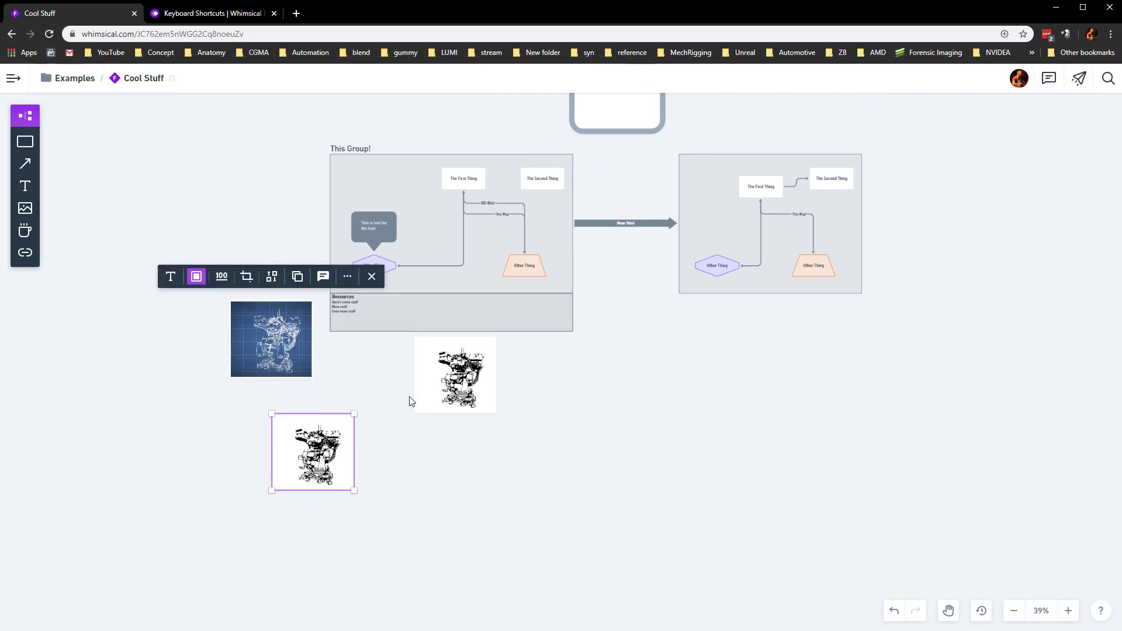
drag(484, 401, 390, 399)
Step: Try the upper black-and-white mech image at original size, undo that, and crop it to the mech's upper body
click(311, 314)
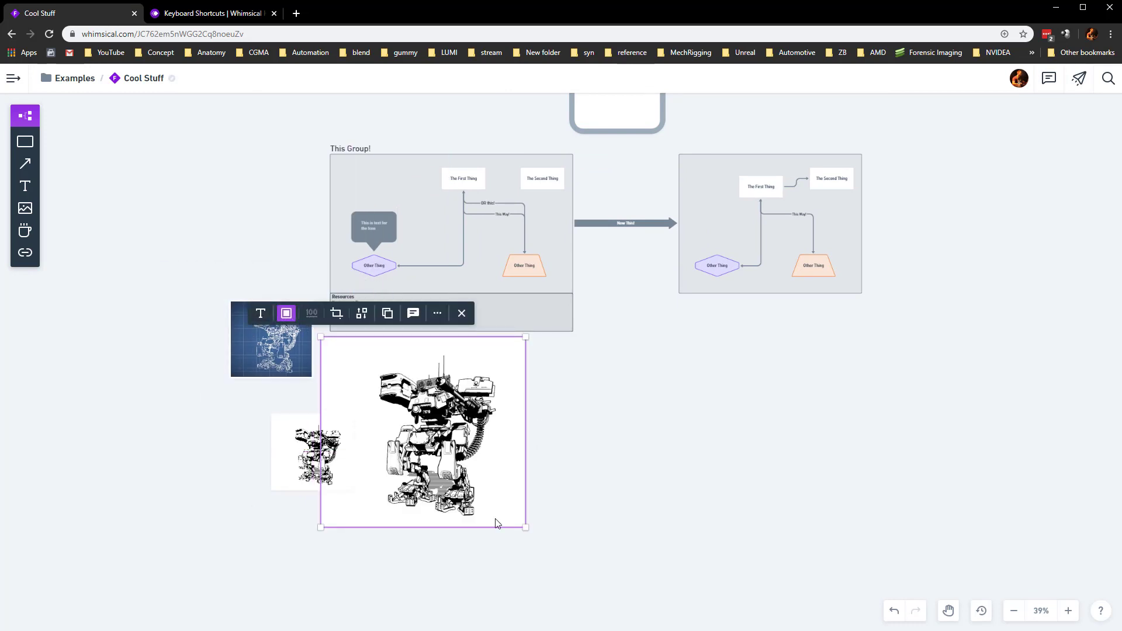
key(ctrl+z)
click(336, 313)
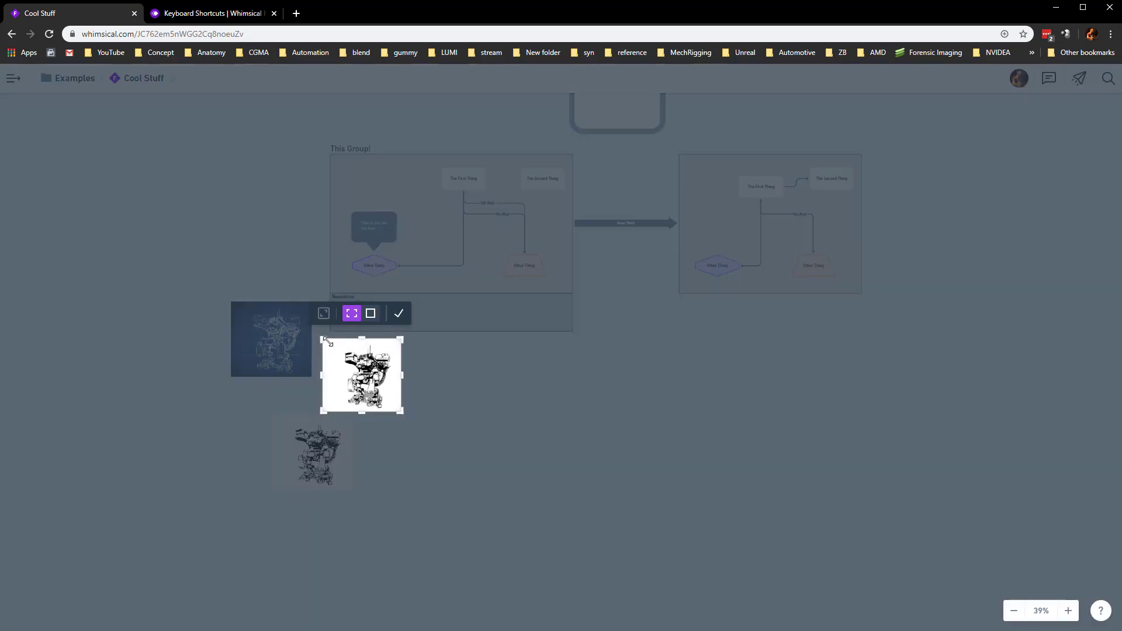
drag(326, 342, 346, 342)
drag(399, 411, 390, 381)
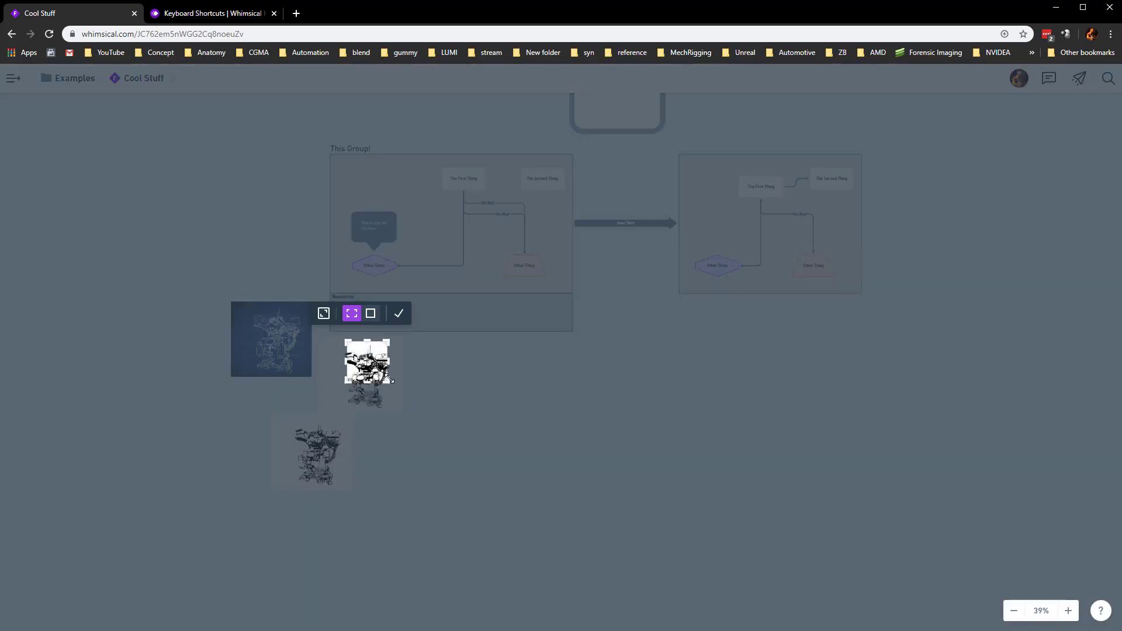
drag(344, 345, 335, 347)
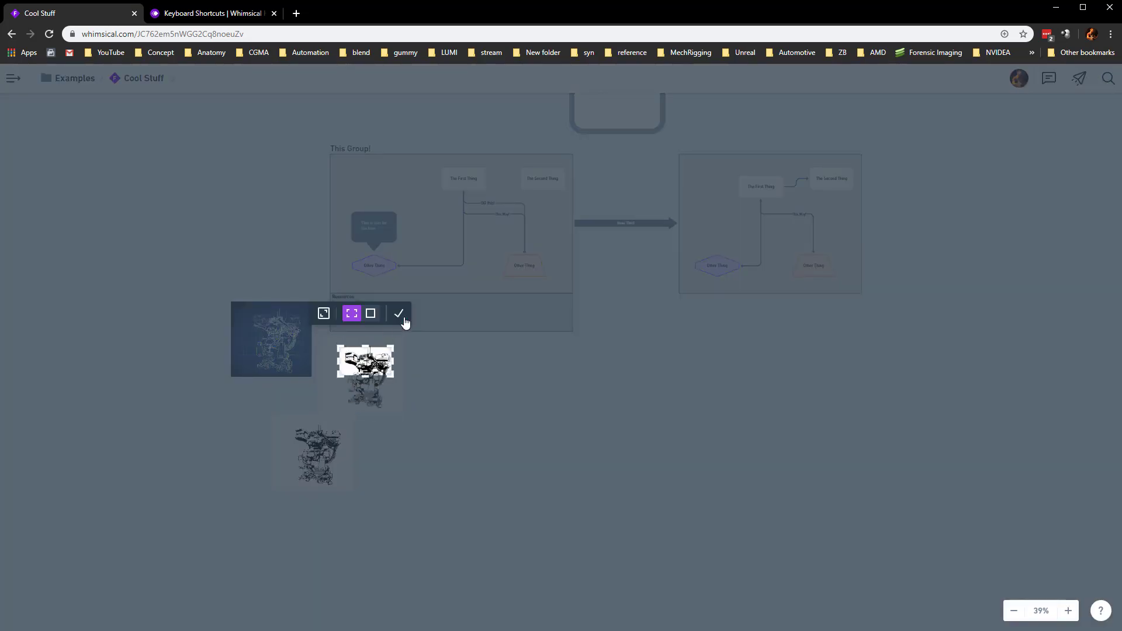
click(400, 315)
Step: Replace the upper black-and-white mech image with Color.png from the Gauntly folder
click(369, 322)
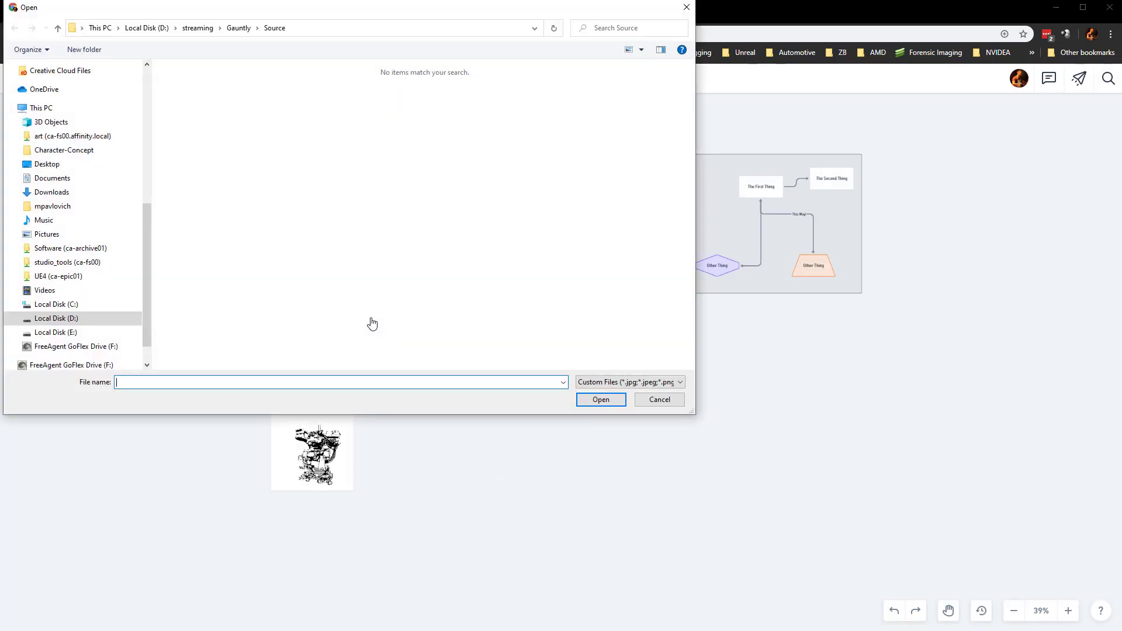
click(238, 27)
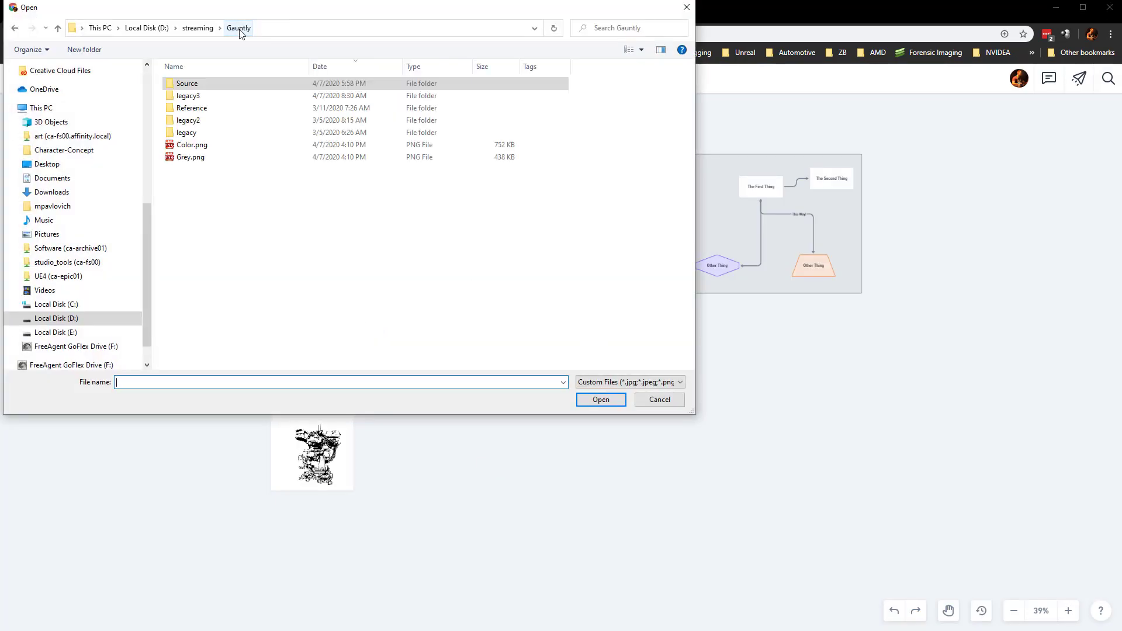
double_click(193, 146)
key(shift+2)
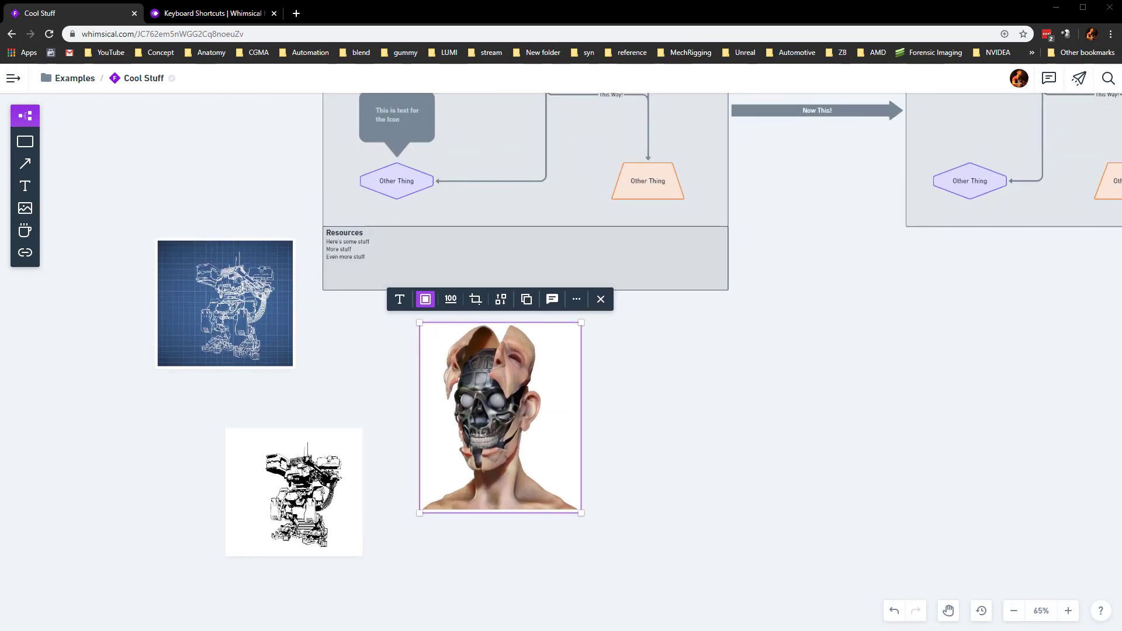
Step: Add the LIVESTREAM straw-hat image to the board, shrink it, and place it beside the robotic skull portrait
drag(812, 491, 954, 538)
drag(1028, 578, 686, 350)
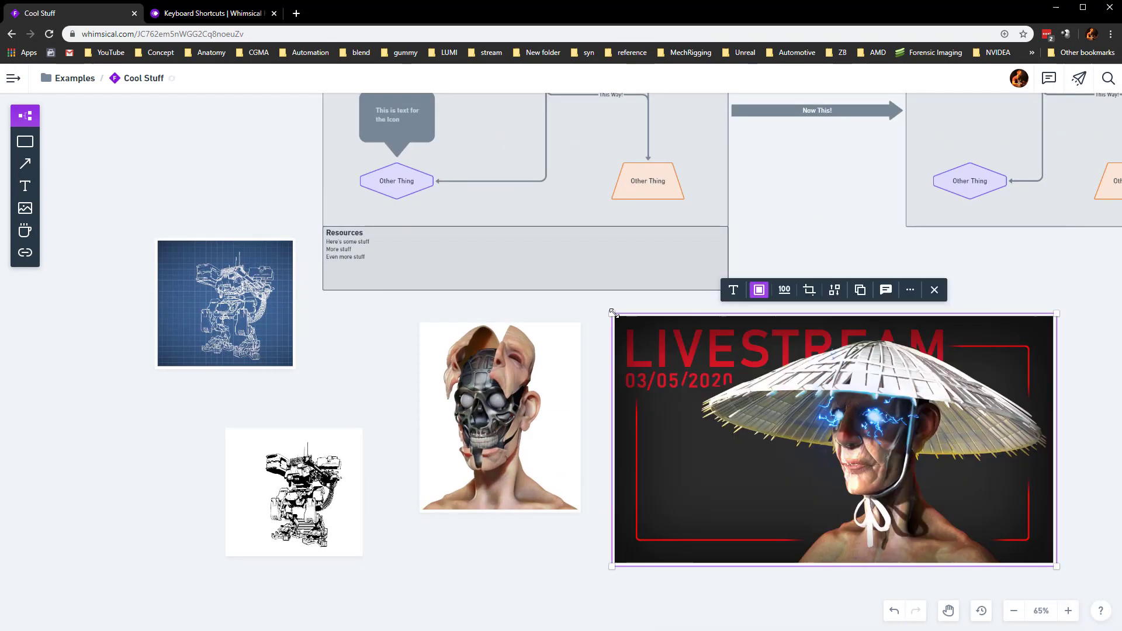
drag(611, 311, 738, 383)
drag(876, 467, 732, 407)
click(931, 401)
drag(664, 362, 531, 354)
drag(423, 383, 634, 395)
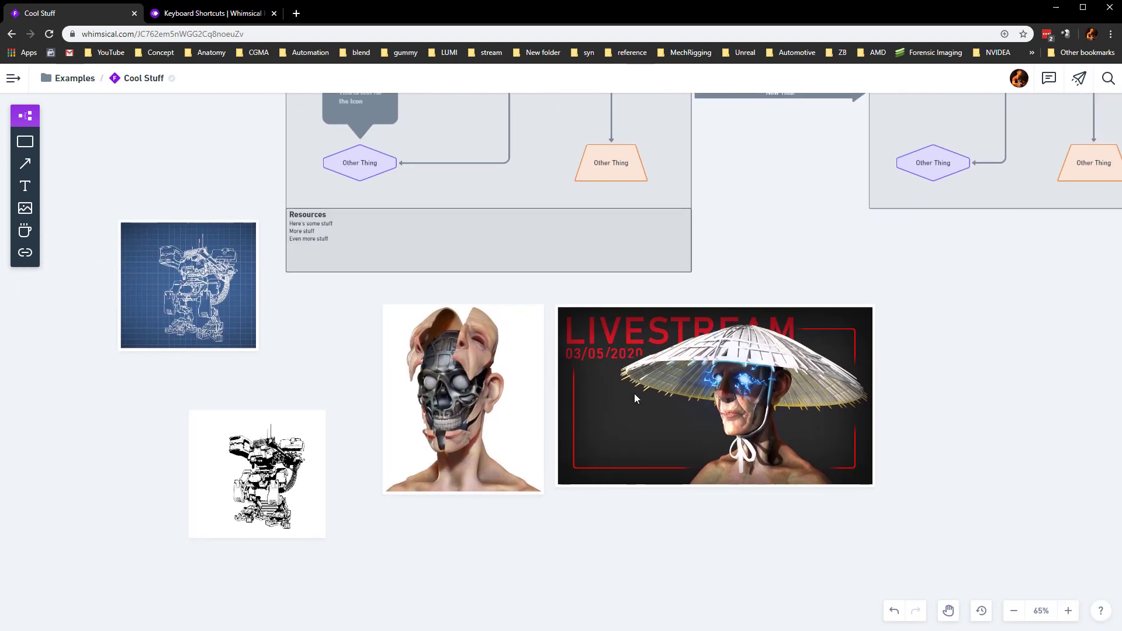
Step: Gather the two mech images, the skull portrait and the livestream image into a tight cluster well below the Resources section
drag(441, 379, 439, 378)
drag(215, 317, 214, 368)
scroll(467, 387, down, 3)
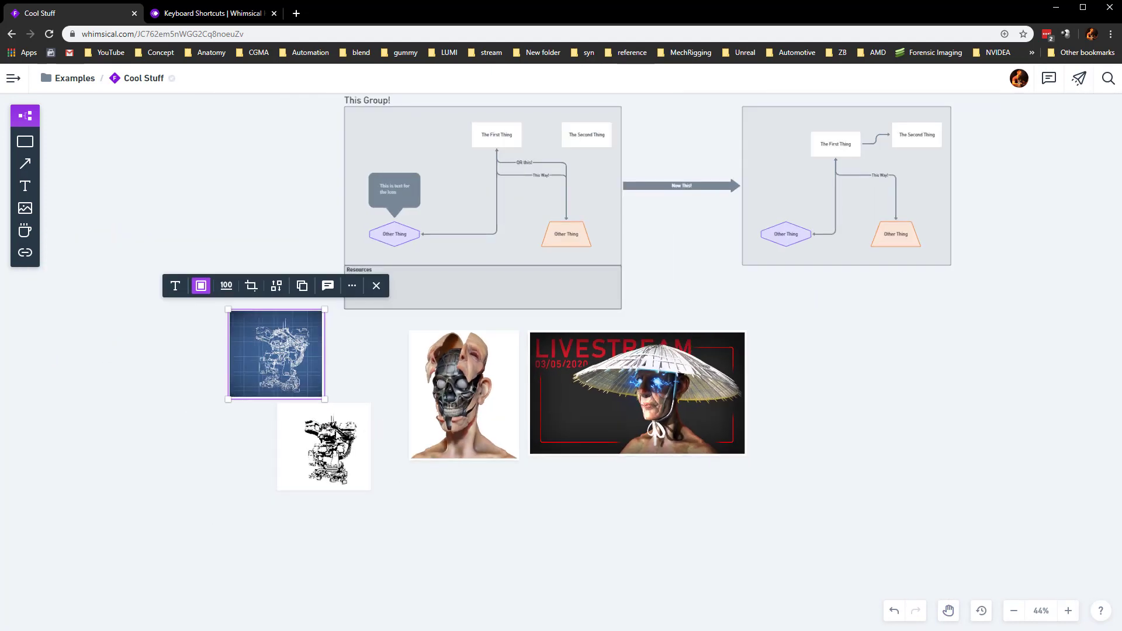
drag(324, 445, 298, 544)
drag(271, 350, 306, 458)
drag(460, 389, 405, 496)
drag(720, 351, 665, 461)
drag(670, 357, 666, 278)
click(25, 141)
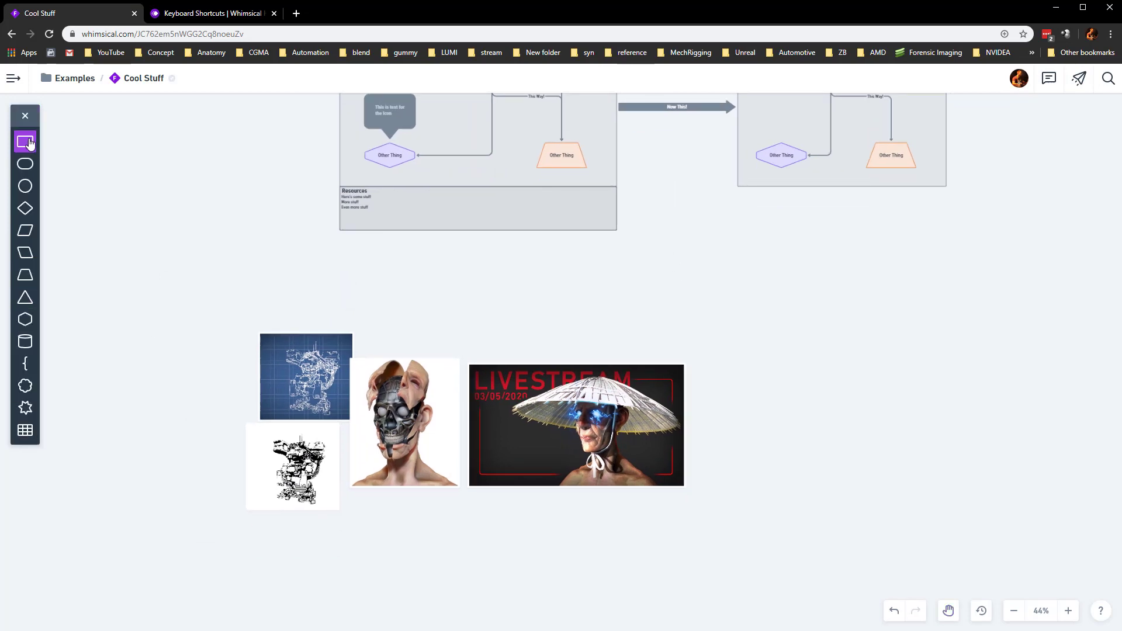
click(24, 119)
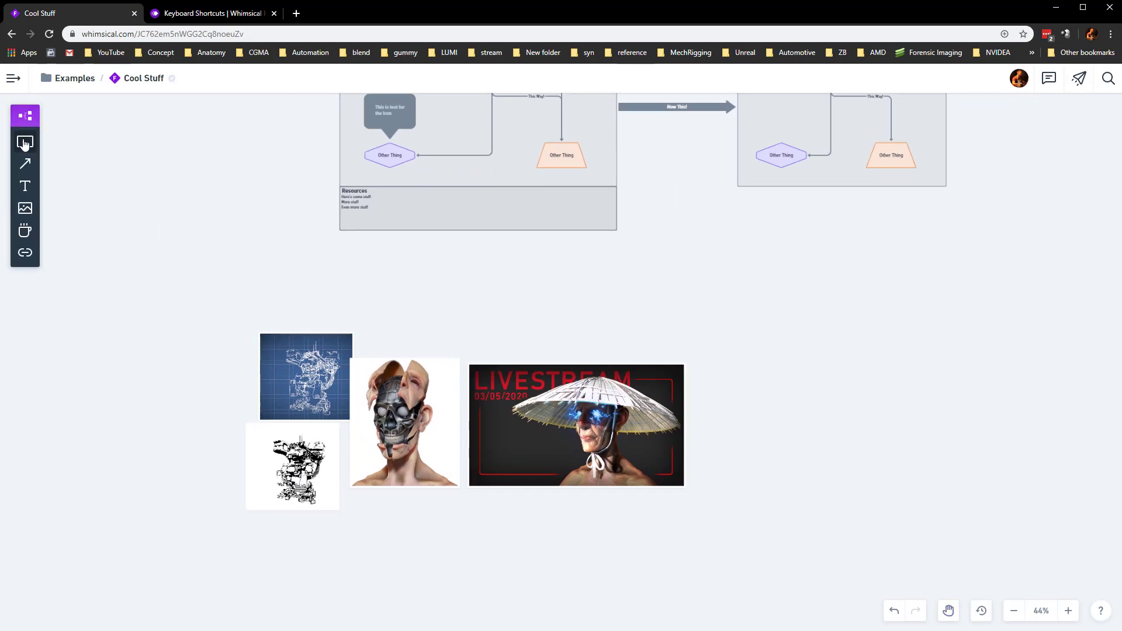
click(25, 141)
click(31, 150)
Step: Draw a Plain wireframe frame around the four images and shift the frame slightly with its contents
click(26, 119)
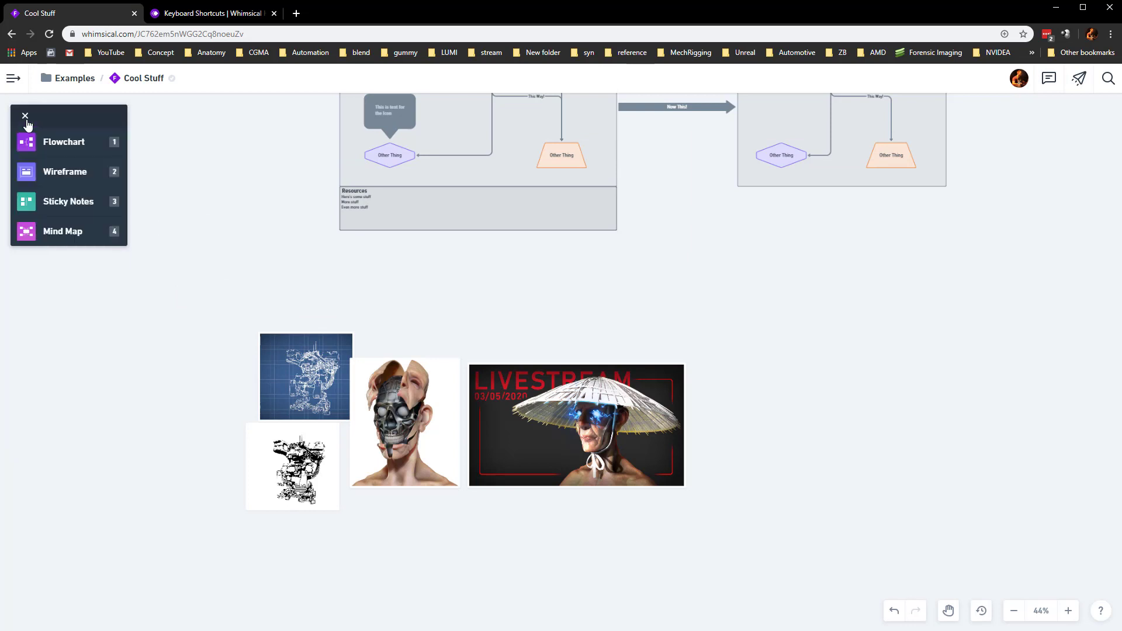
click(46, 174)
click(25, 169)
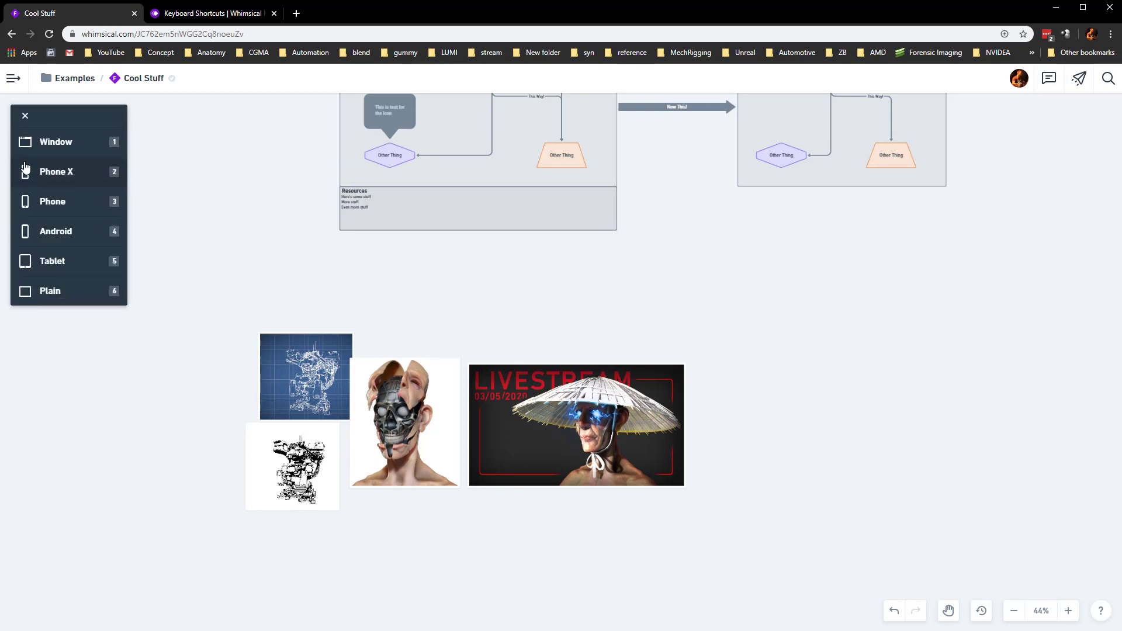
click(62, 292)
drag(211, 306, 715, 547)
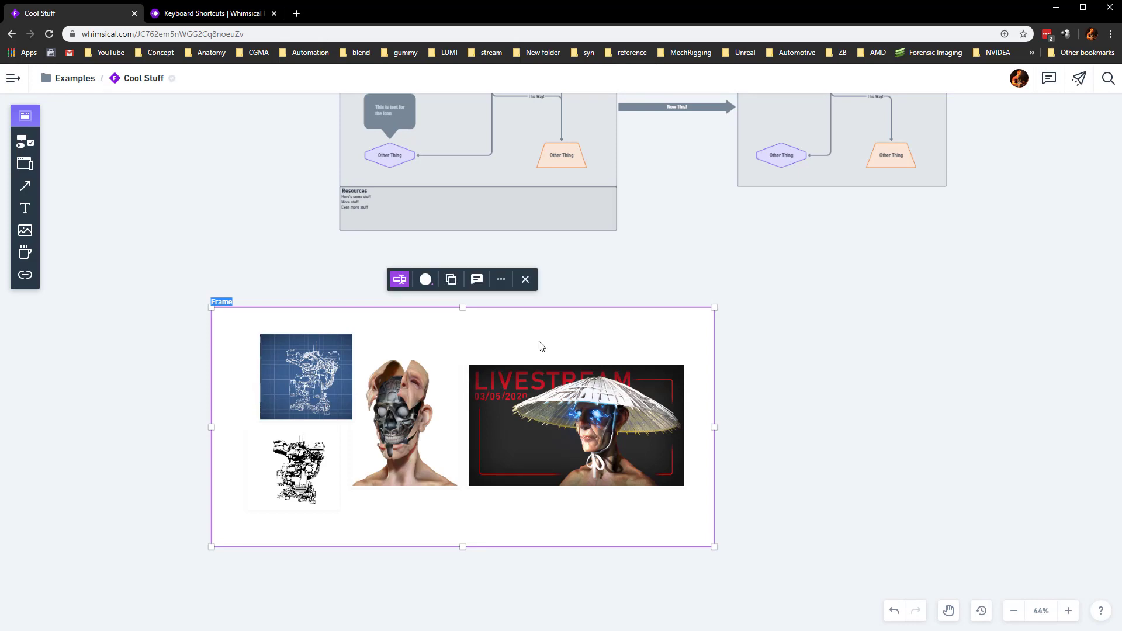
mouse_move(475, 356)
mouse_down()
mouse_move(556, 350)
mouse_move(491, 355)
mouse_up()
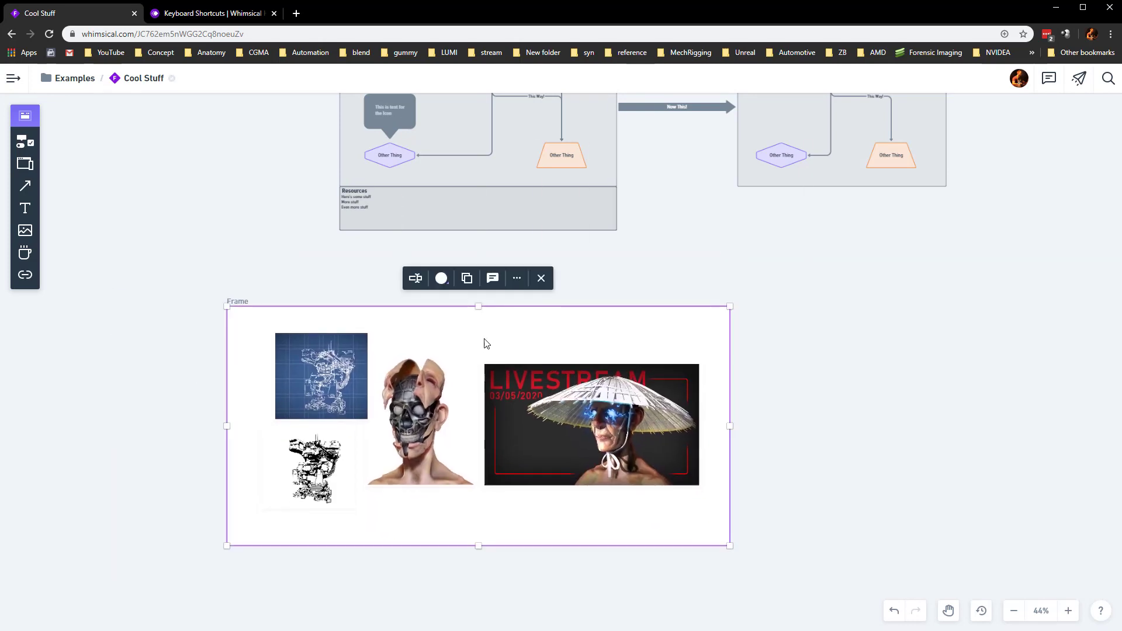
click(529, 407)
click(432, 334)
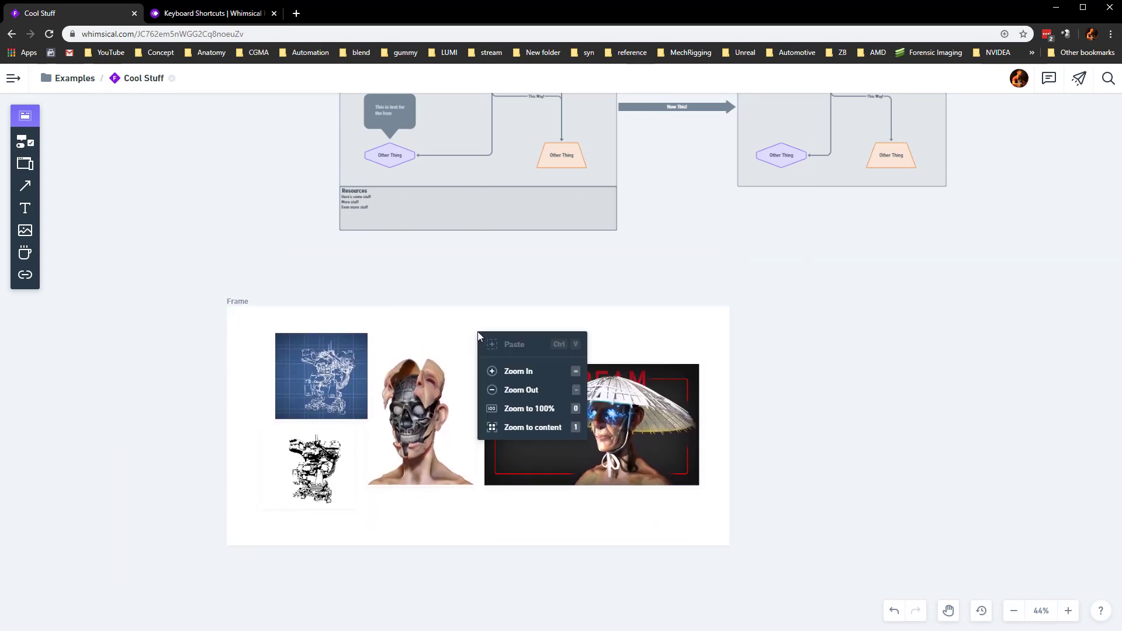
right_click(478, 331)
click(450, 327)
click(244, 328)
right_click(245, 328)
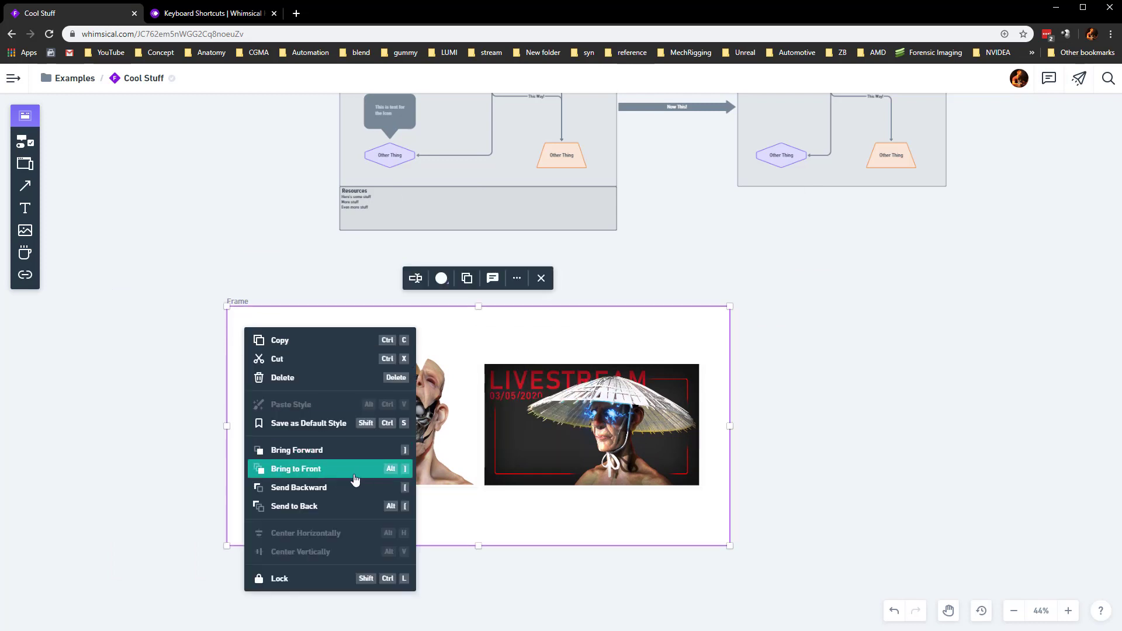
Step: Bring the livestream image to the front and position it so it overlaps the skull portrait
drag(549, 426, 494, 420)
right_click(509, 402)
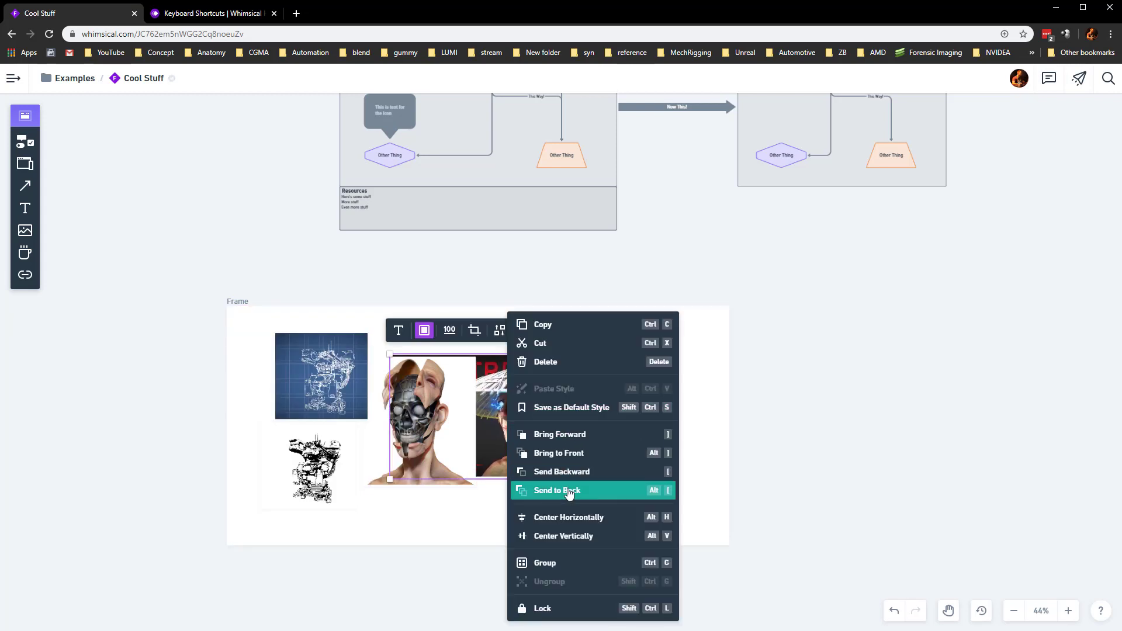
click(573, 453)
drag(573, 453, 611, 491)
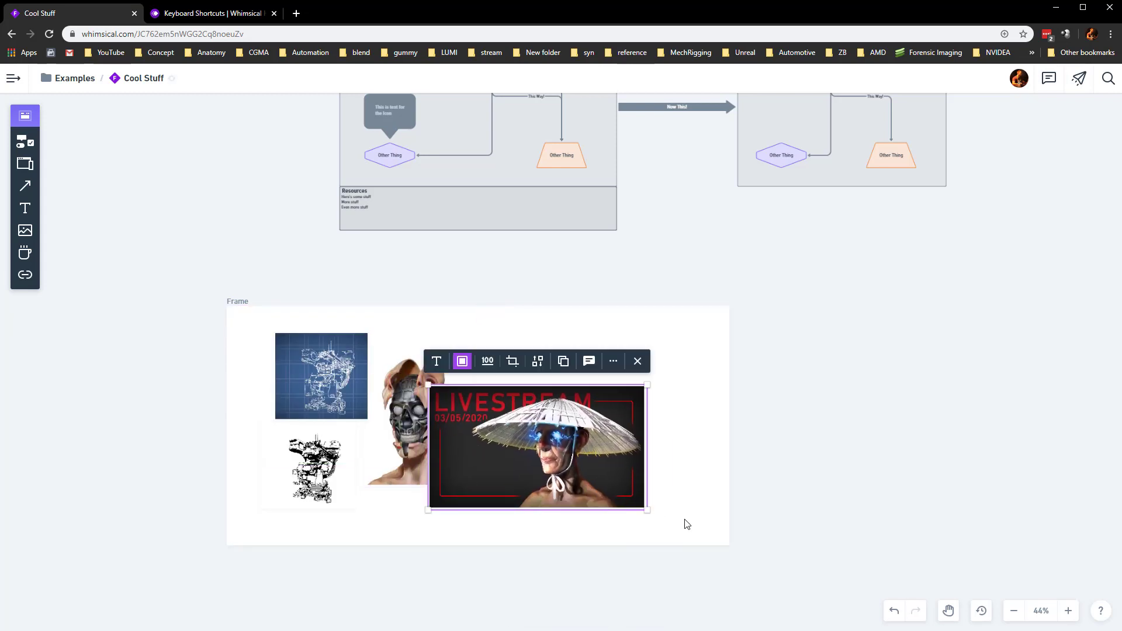
Step: Colour the frame around the images grey and rename it REF BOARD
click(245, 309)
click(441, 279)
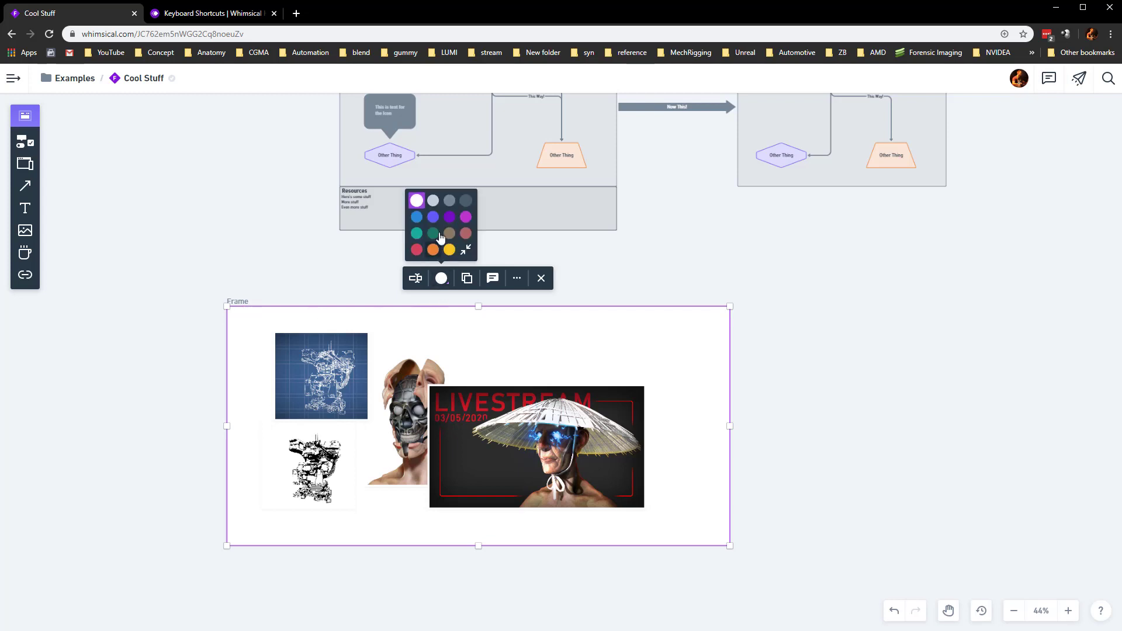
click(452, 205)
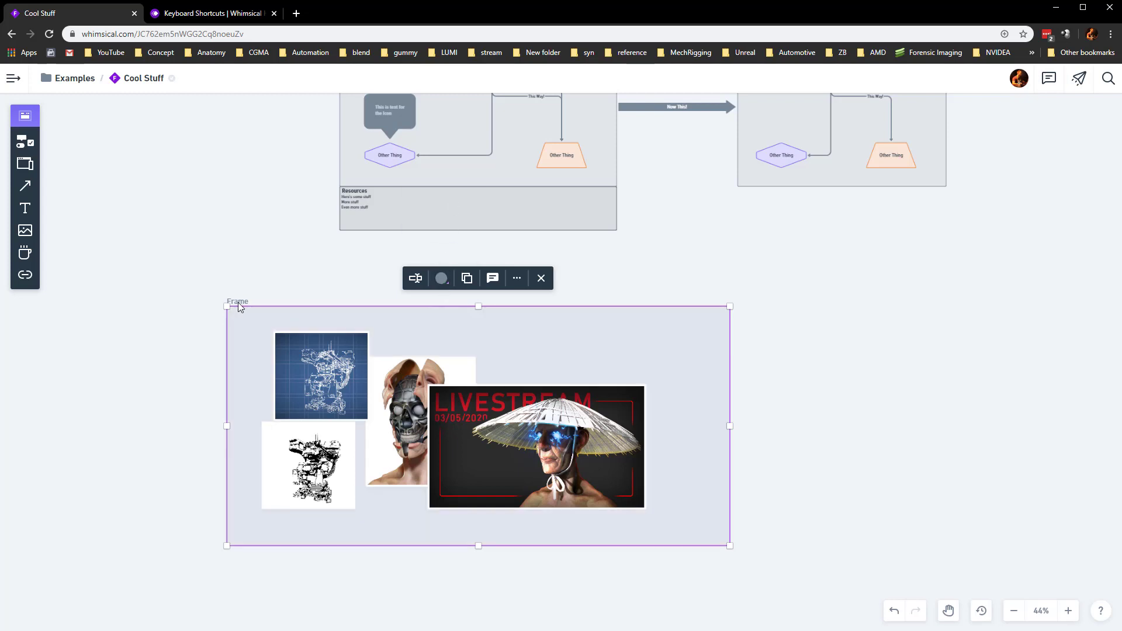
click(132, 351)
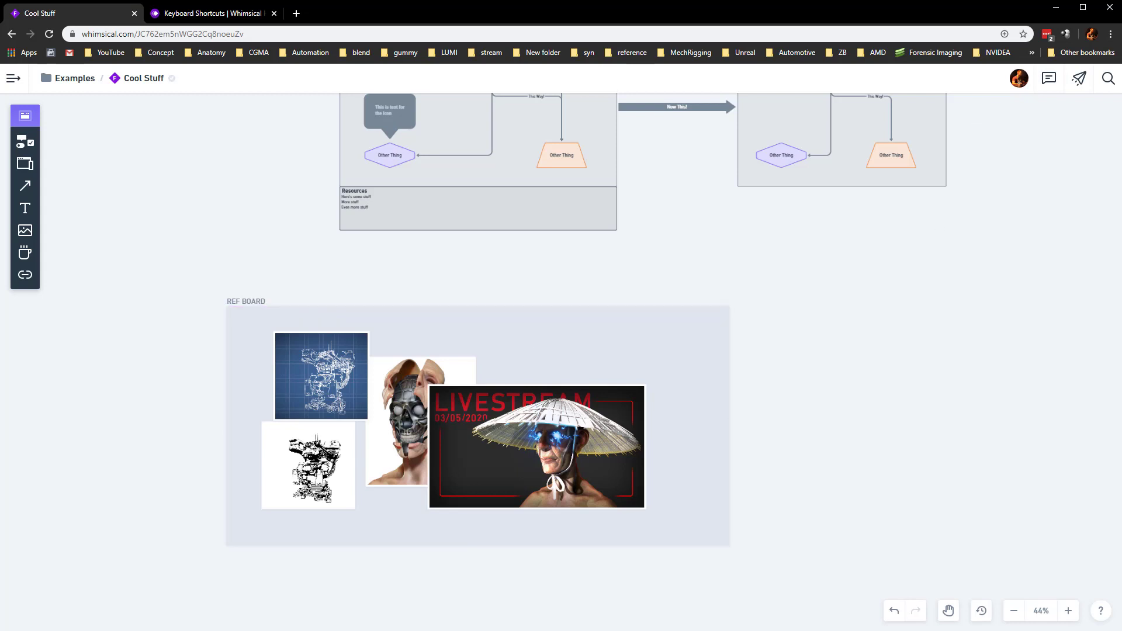
Step: Copy the ArtStation artwork page's address, paste it on the board as a link, and place it in REF BOARD's upper-left corner
key(alt+Tab)
click(624, 61)
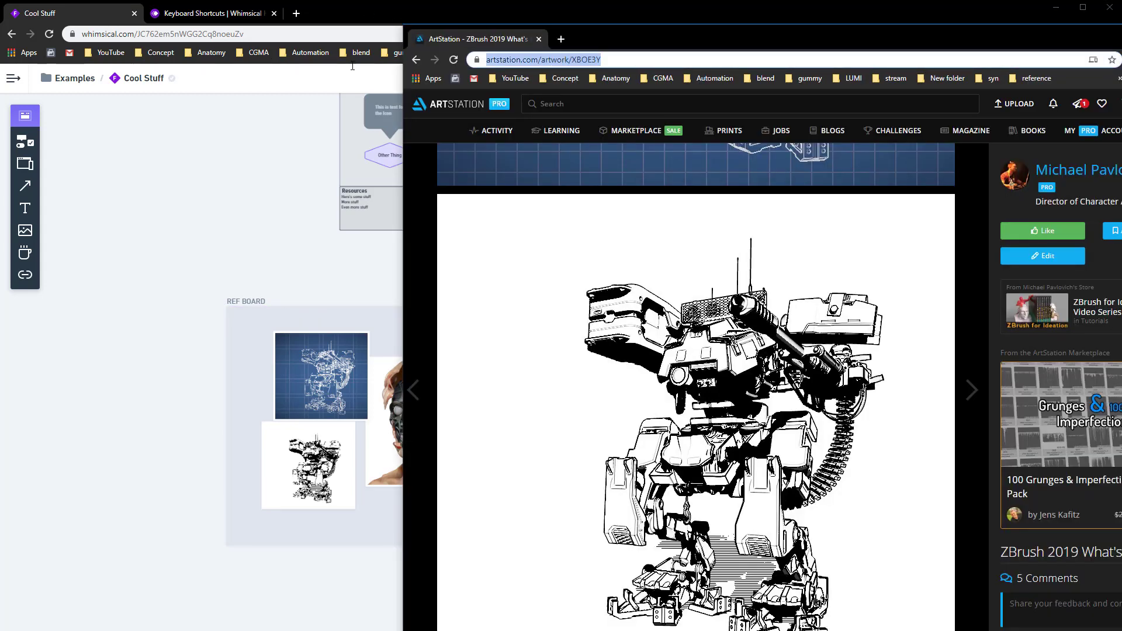
click(239, 216)
text(www.artstation.com/artwork/XB0E3Y)
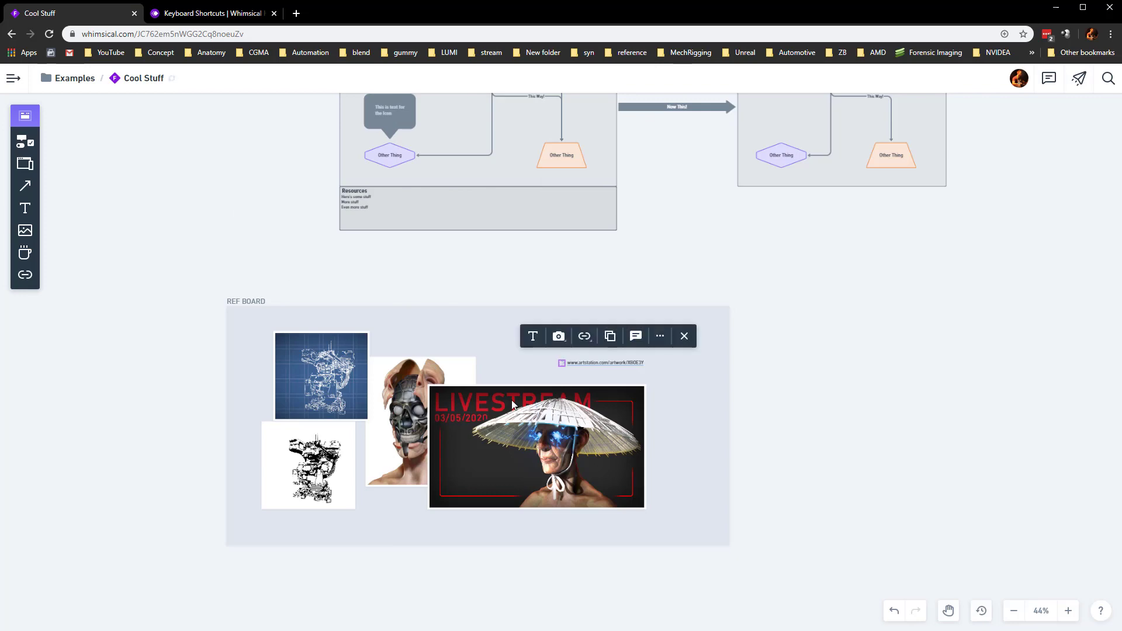
drag(564, 360, 238, 313)
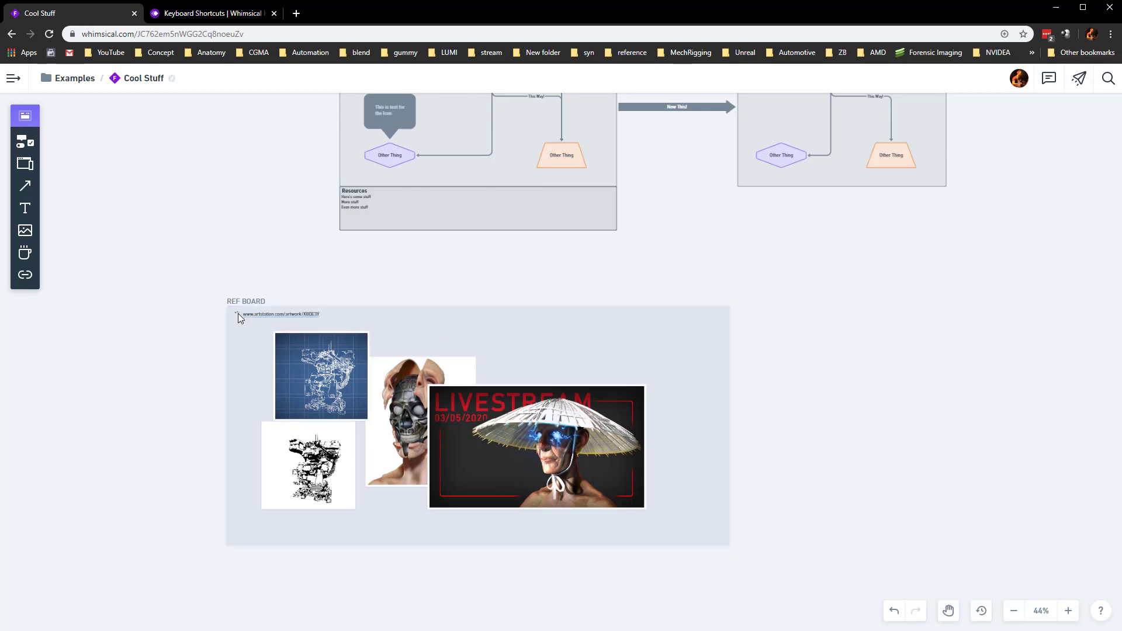
Step: Relabel the artwork link with the artist's surname and Artstation in bold XL text, and open the link
scroll(229, 329, up, 5)
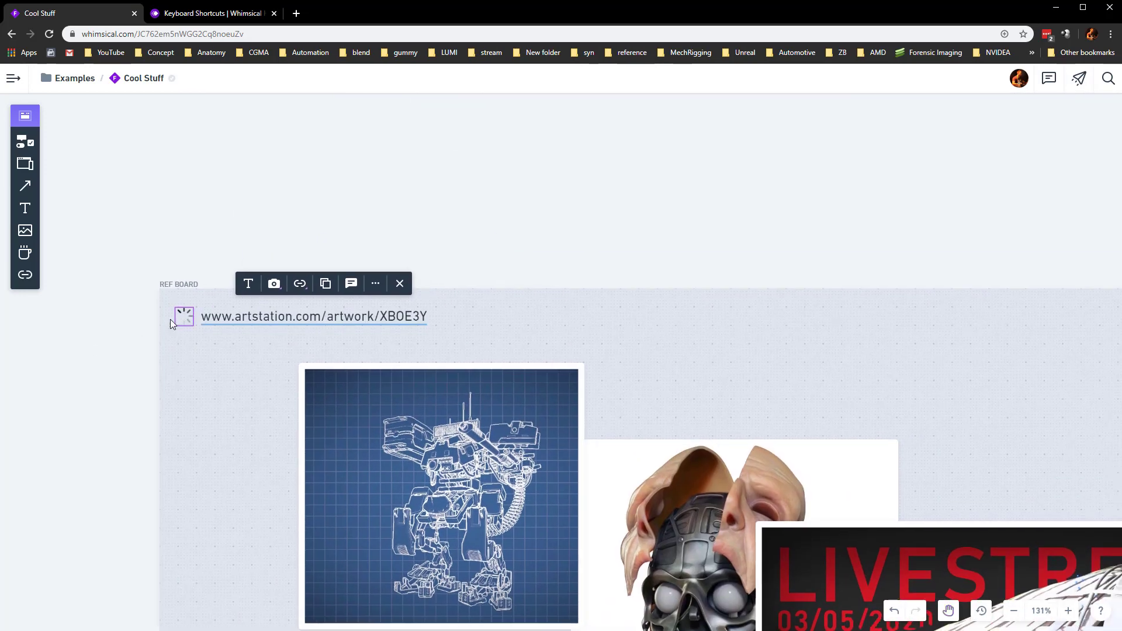
click(248, 284)
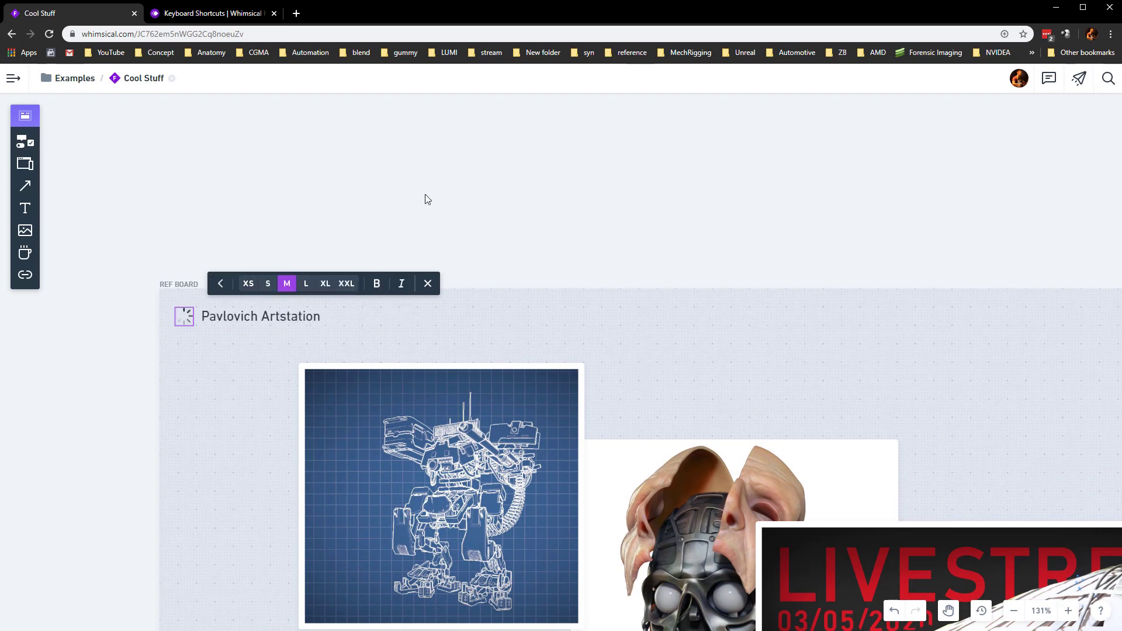
click(325, 284)
click(347, 283)
click(376, 283)
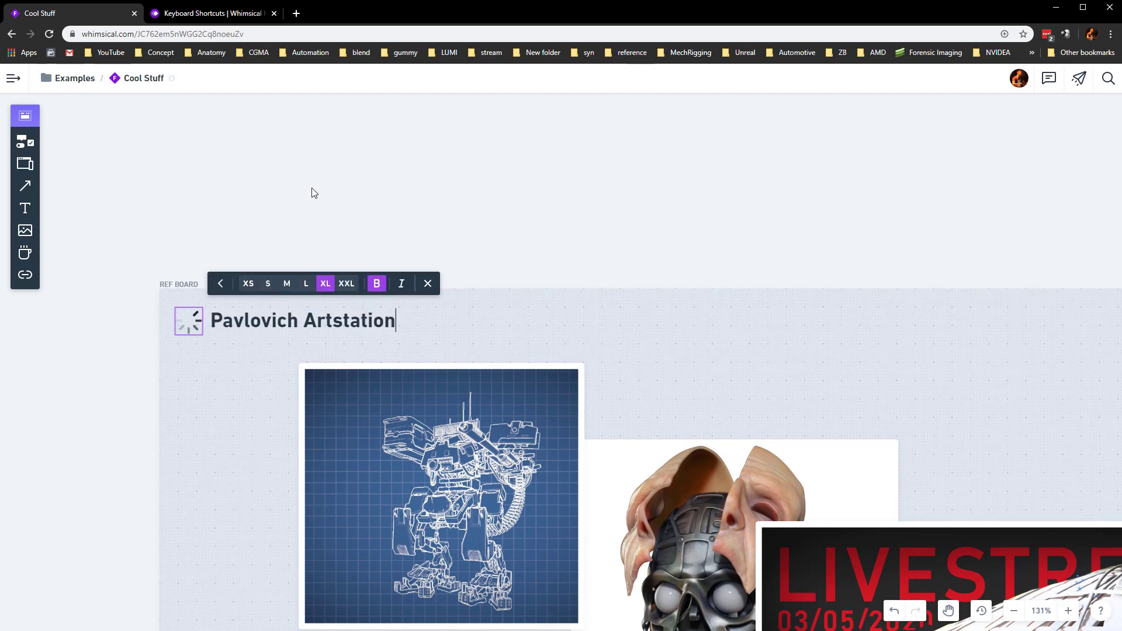
click(313, 193)
click(233, 318)
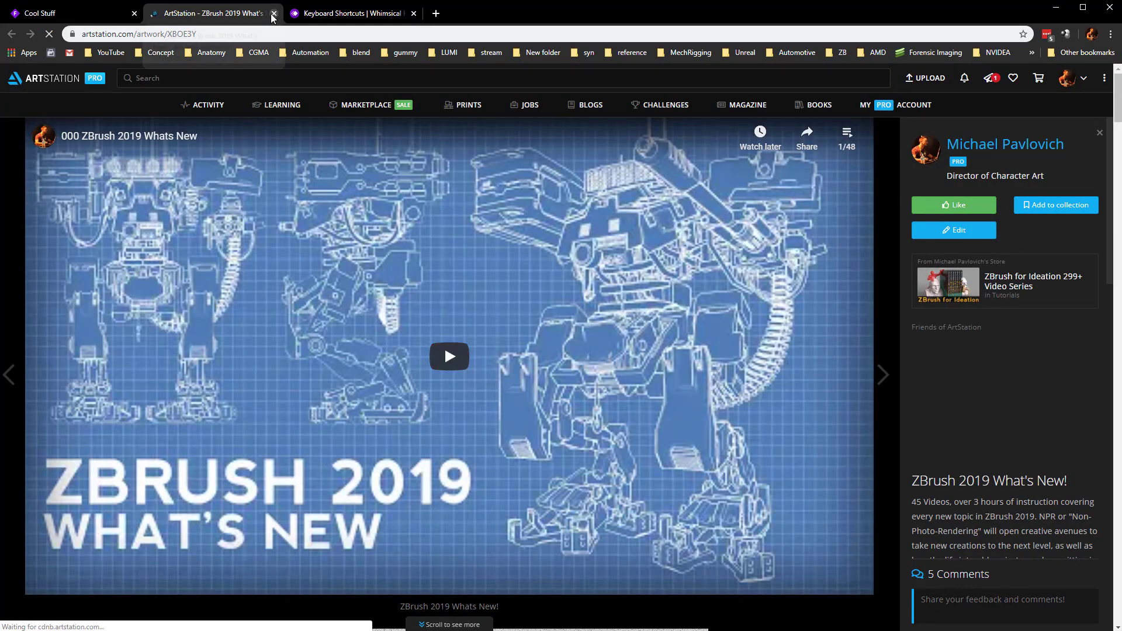
Step: Close the opened artwork page, switch to the ArtStation window, and open its ZBrush 2019 What's New video on YouTube
click(273, 14)
scroll(646, 381, down, 5)
key(alt+Tab)
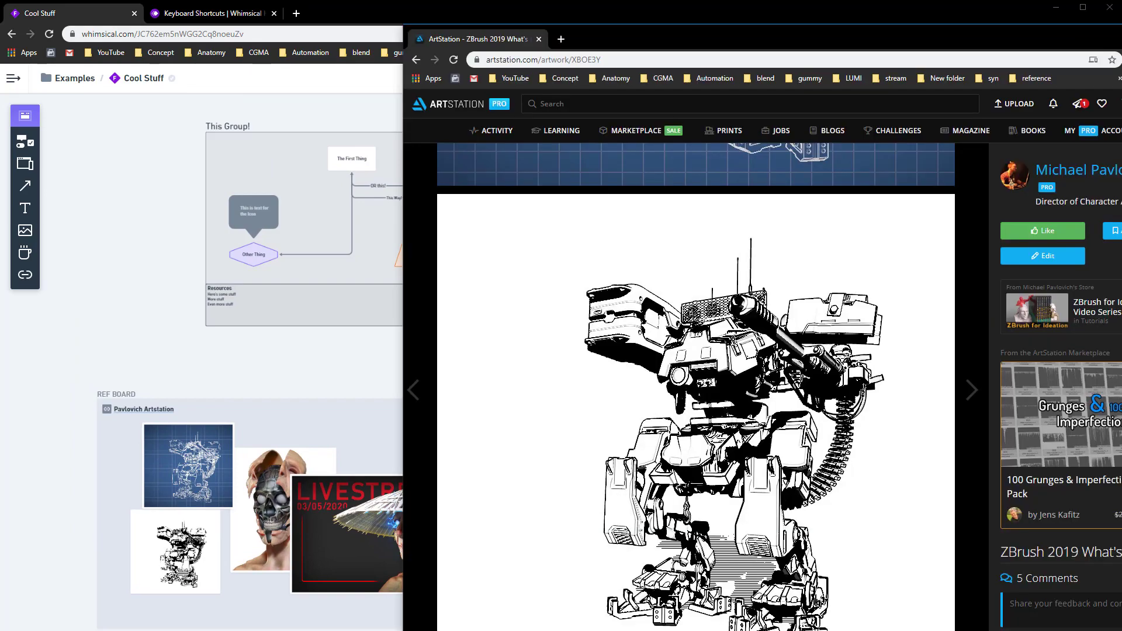
scroll(654, 289, up, 20)
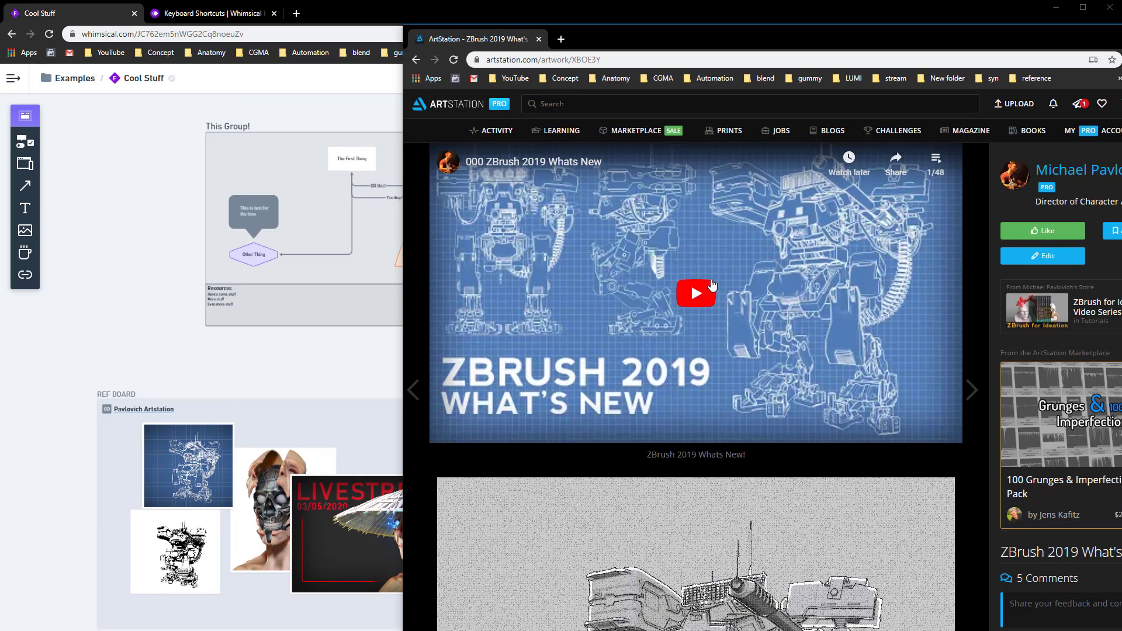
click(711, 285)
click(891, 431)
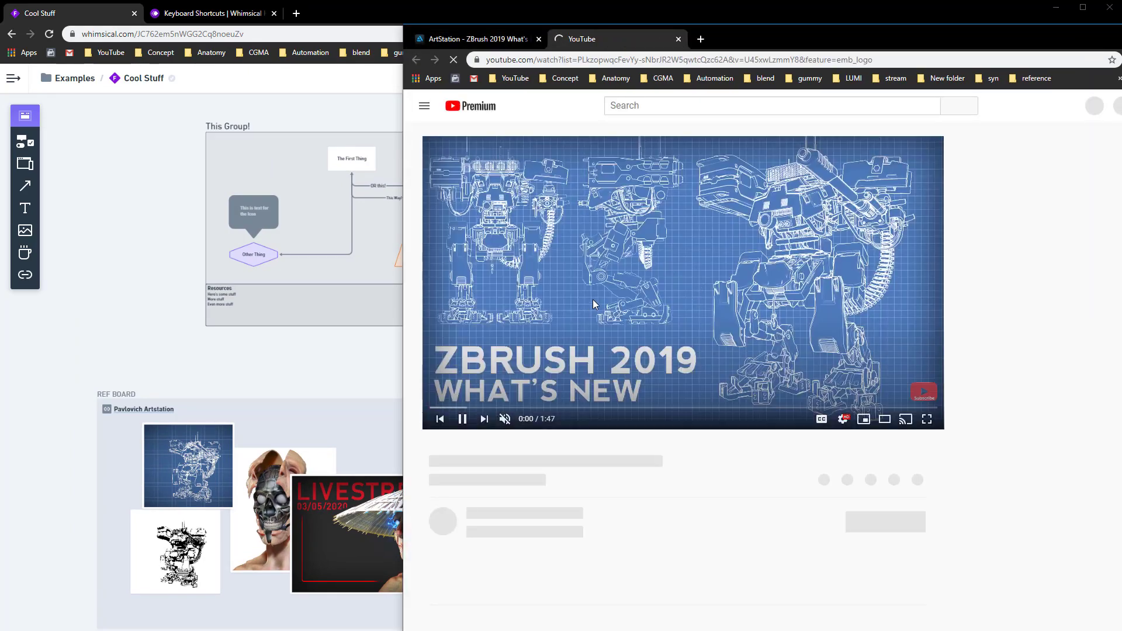
Step: Pause the YouTube video and copy its share link
click(458, 419)
click(843, 468)
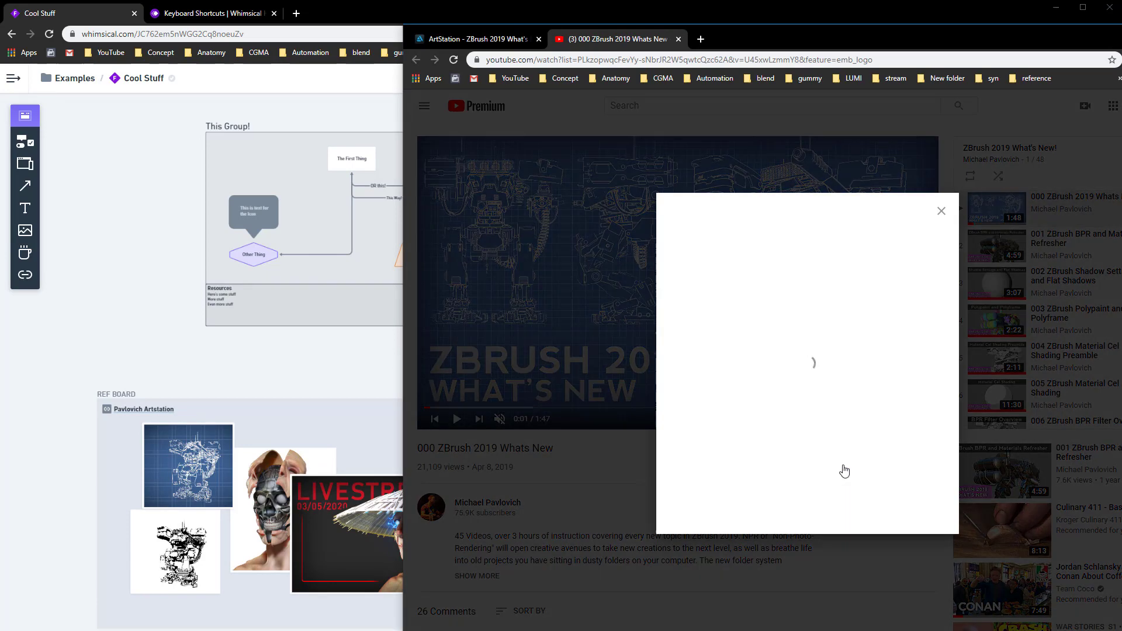
click(915, 428)
click(940, 249)
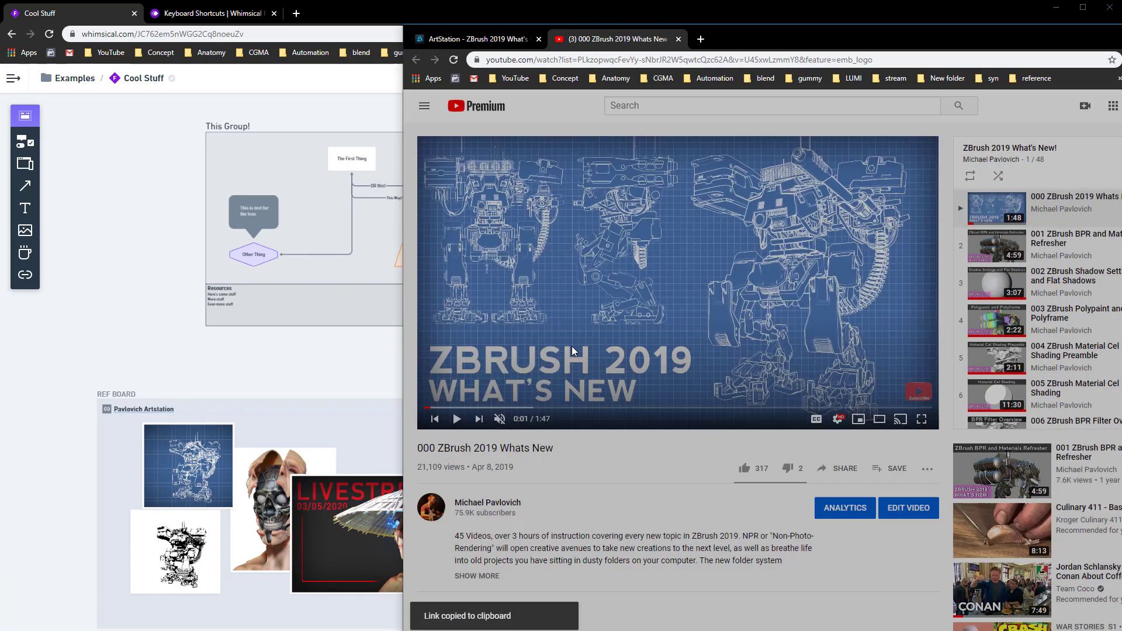
Step: Paste the YouTube link on the Whimsical board and place it beside the ArtStation link in REF BOARD
click(54, 430)
key(ctrl+v)
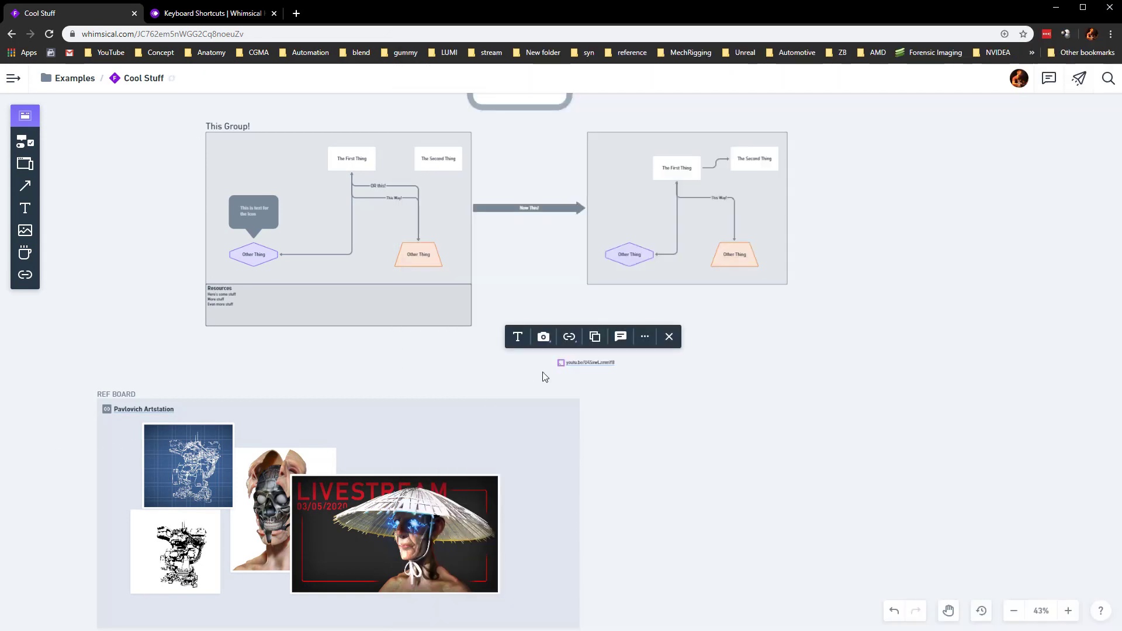
drag(560, 367, 212, 409)
scroll(198, 444, up, 5)
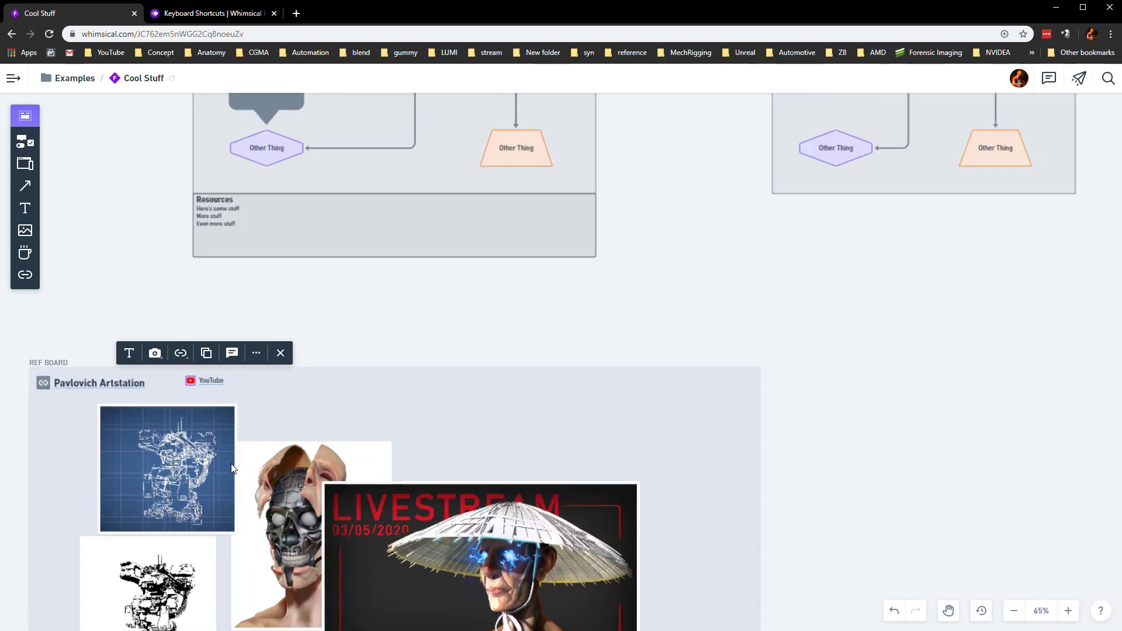
Step: Relabel the YouTube link as ZBrush 2020 What's new, open it to test it, and close the opened page
drag(160, 350, 524, 494)
scroll(532, 504, up, 2)
click(475, 463)
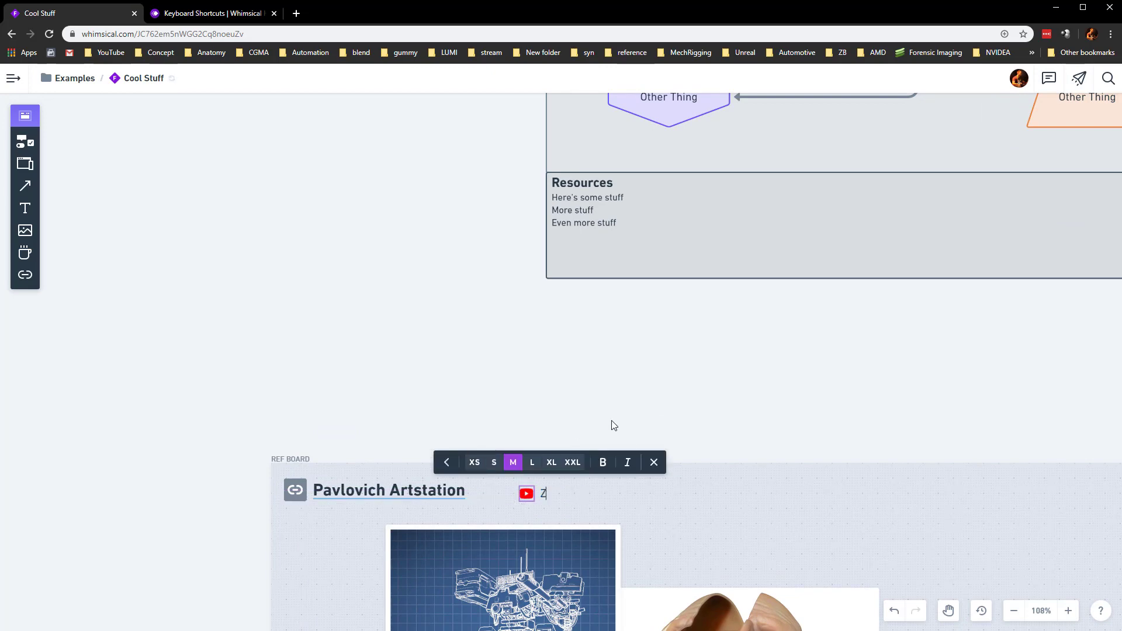
click(569, 492)
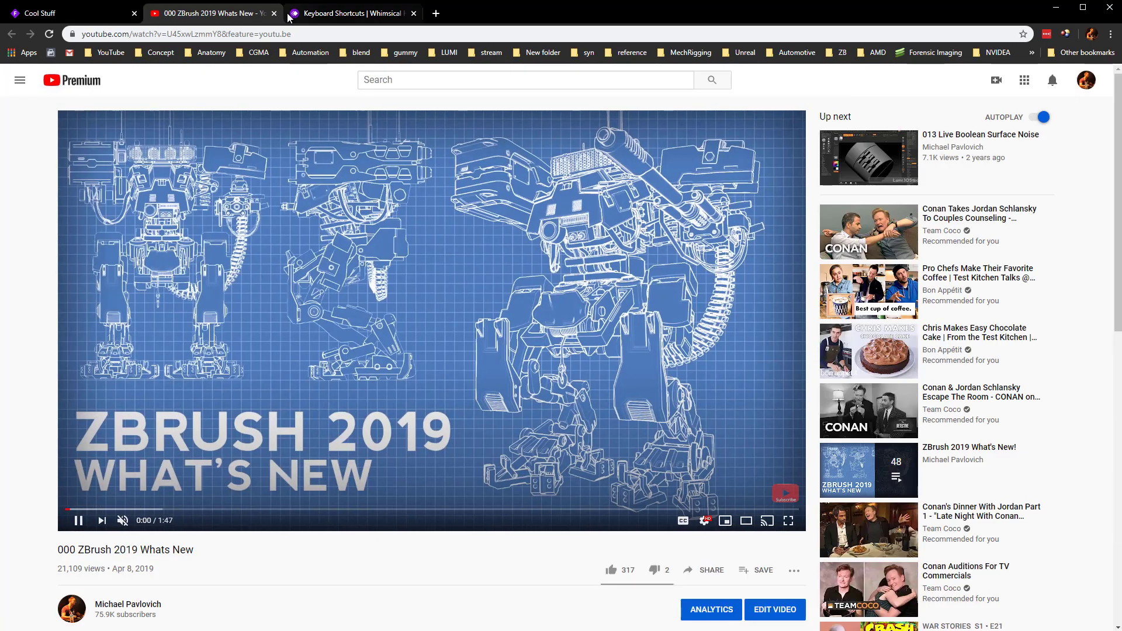
click(274, 13)
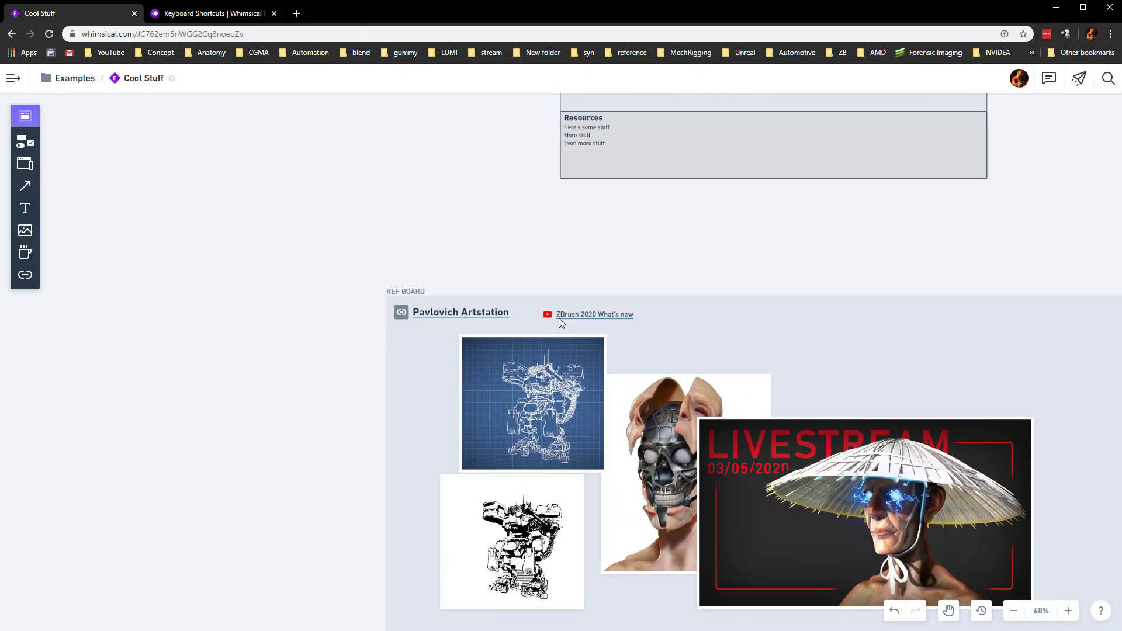
Step: Align the YouTube link directly below the ArtStation link and set its text size to XL
click(559, 316)
click(274, 13)
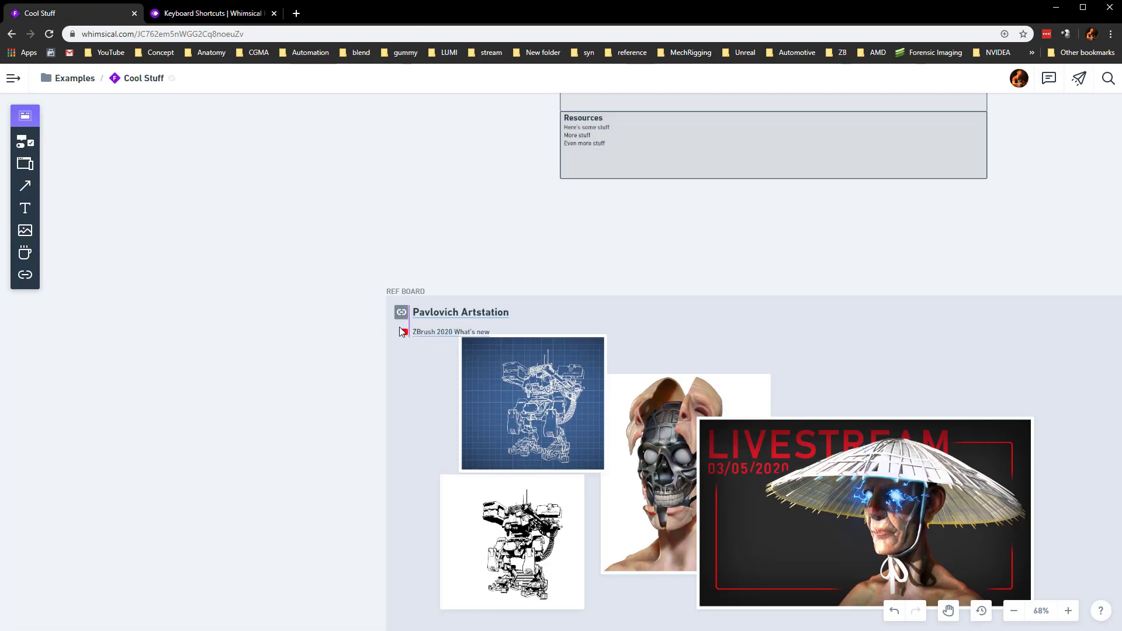
click(419, 333)
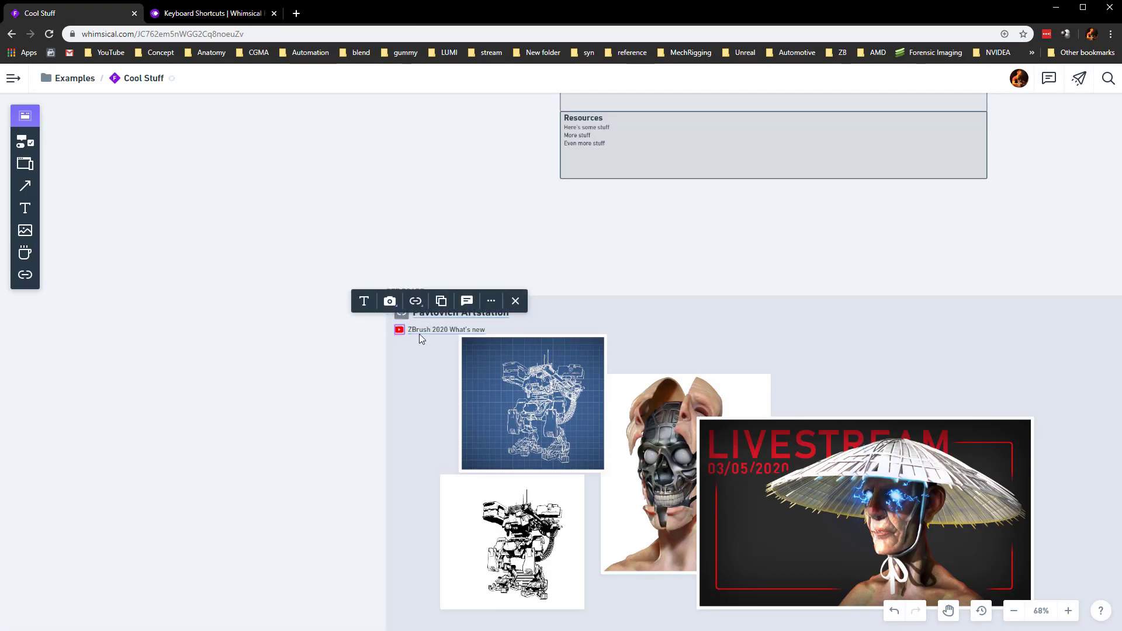
click(364, 301)
click(463, 301)
click(444, 301)
Step: Draw a wide flowchart rectangle in REF BOARD's upper-right area and give it a grey colour with the outlined style
drag(381, 353, 203, 378)
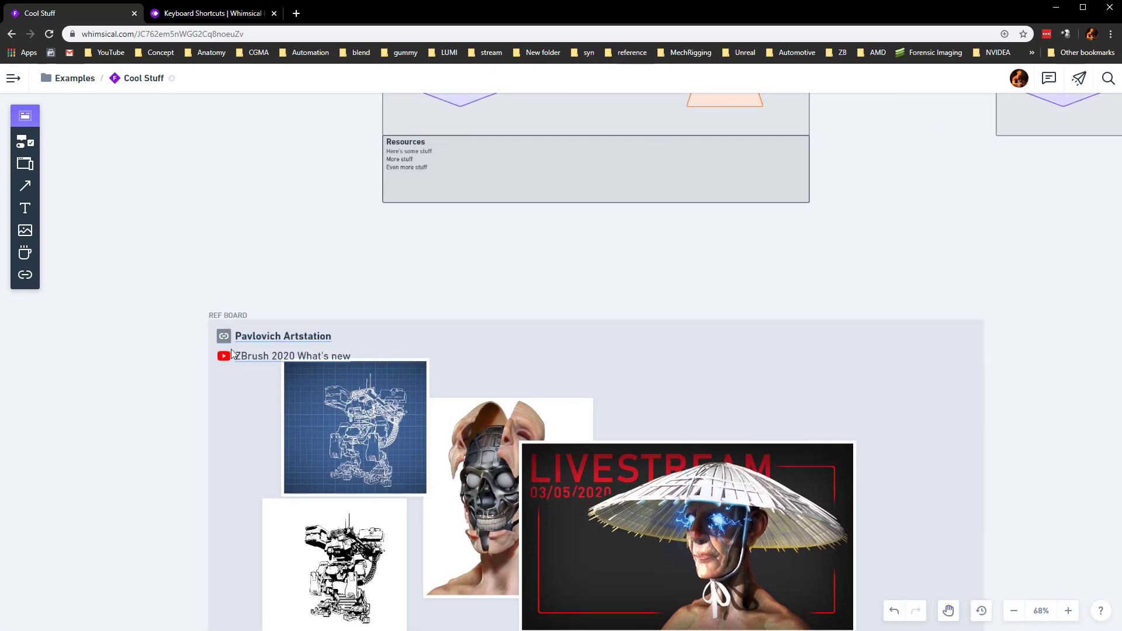
drag(159, 246, 43, 162)
click(58, 143)
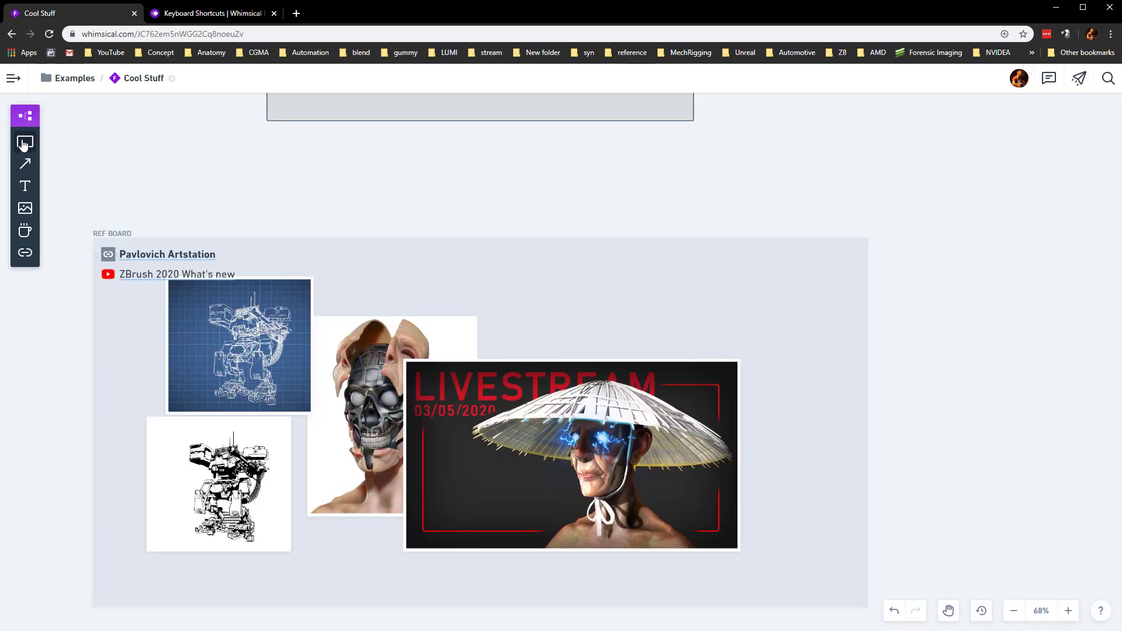
drag(765, 304, 852, 316)
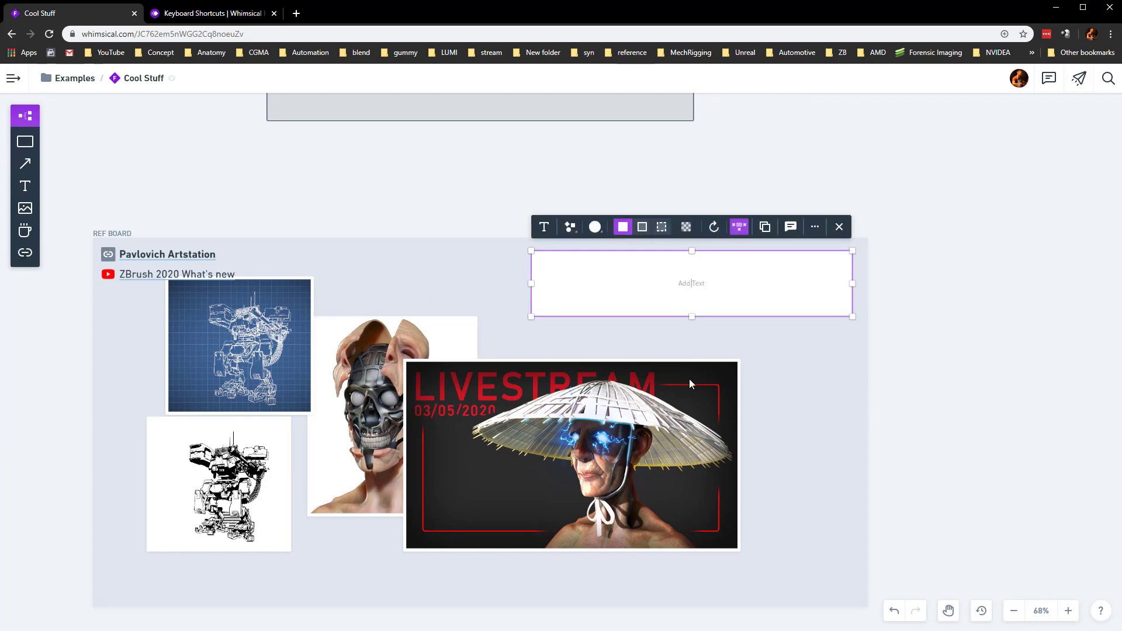
click(594, 227)
click(603, 150)
click(642, 227)
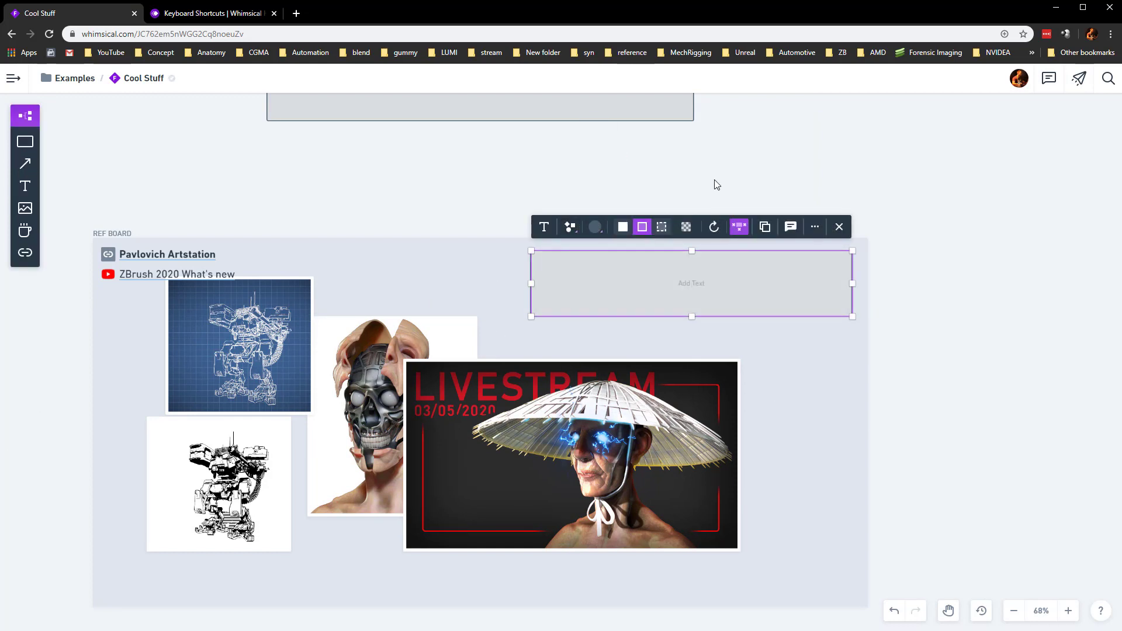
Step: Title the grey rectangle Resources in bold XL text, aligned to its top left
click(816, 228)
click(685, 287)
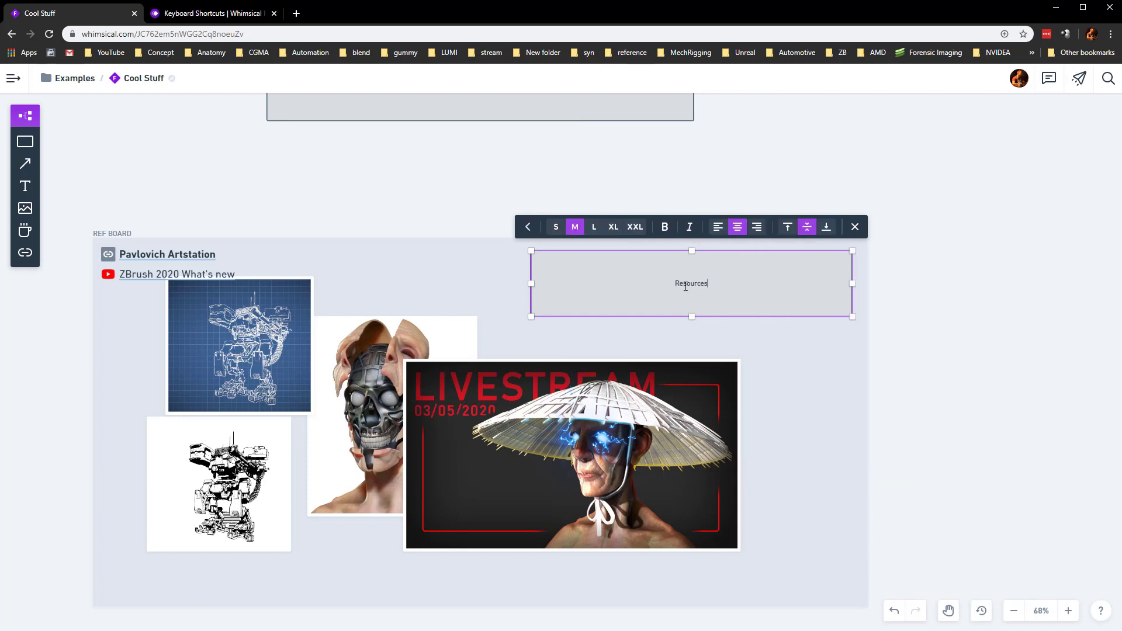
click(787, 228)
click(718, 228)
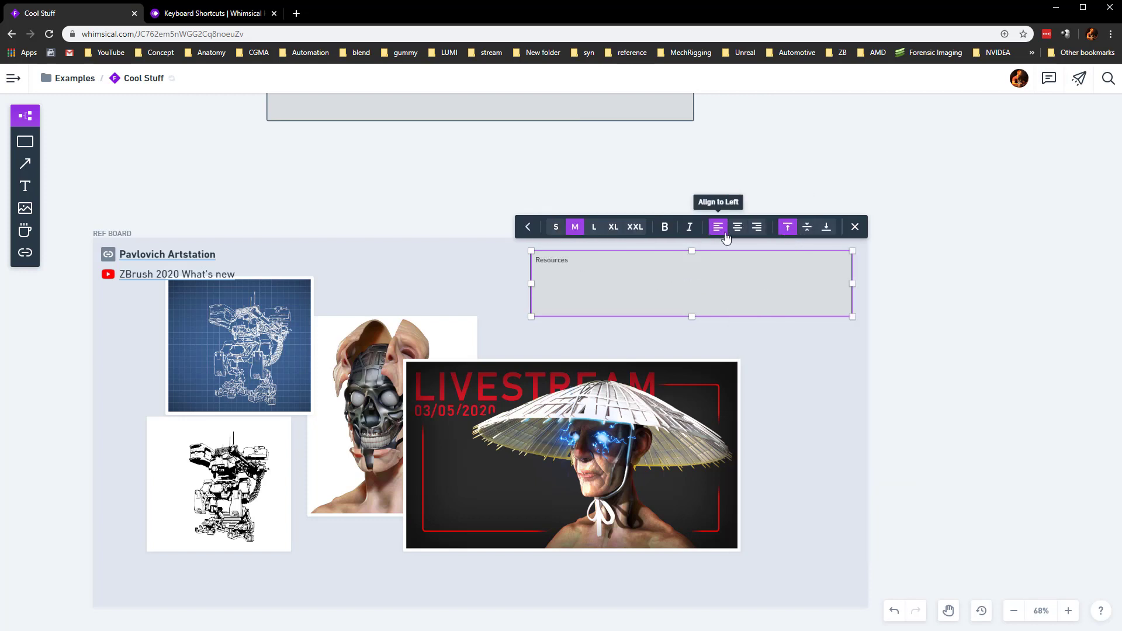
click(594, 228)
click(613, 228)
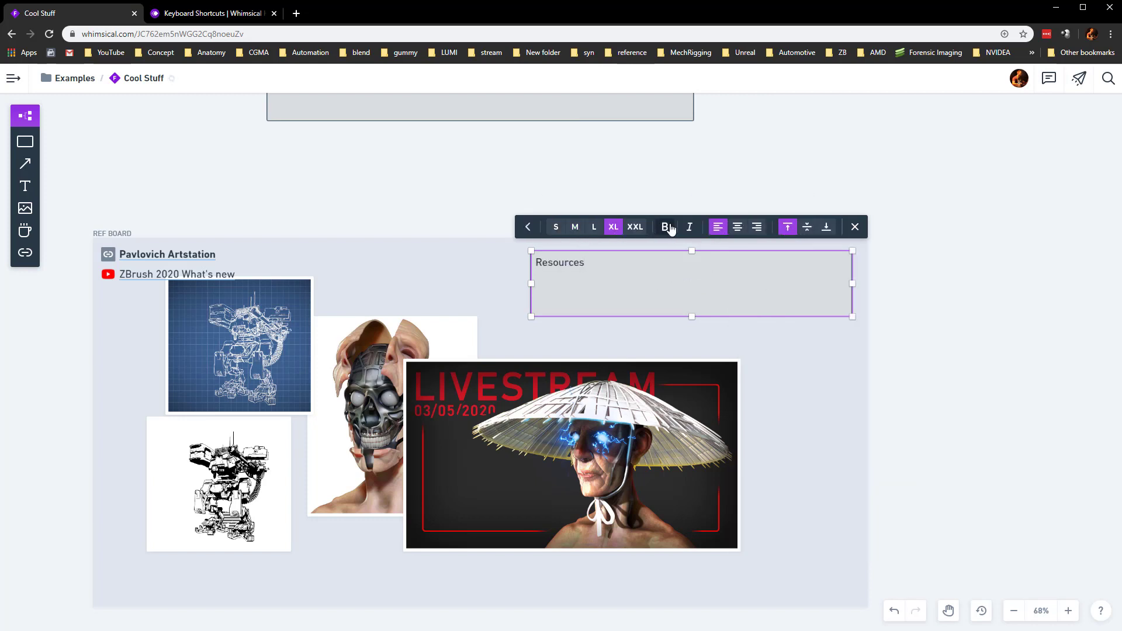
key(Escape)
Step: Move both links into the Resources box and fit the box into REF BOARD's upper-right corner
click(107, 255)
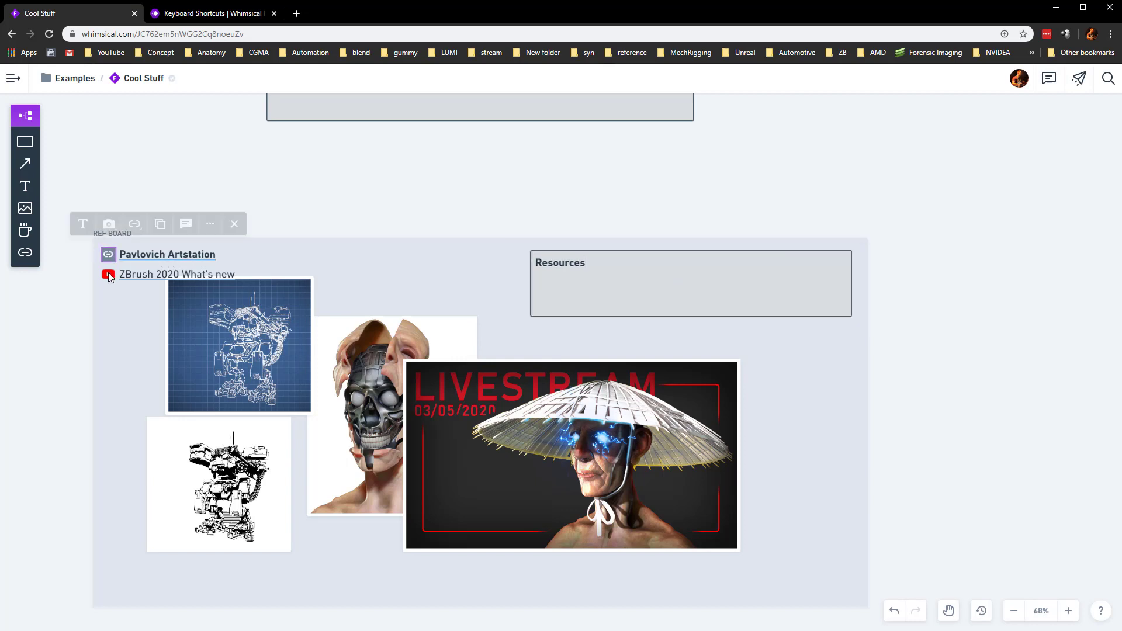
shift+click(109, 274)
drag(110, 258, 628, 277)
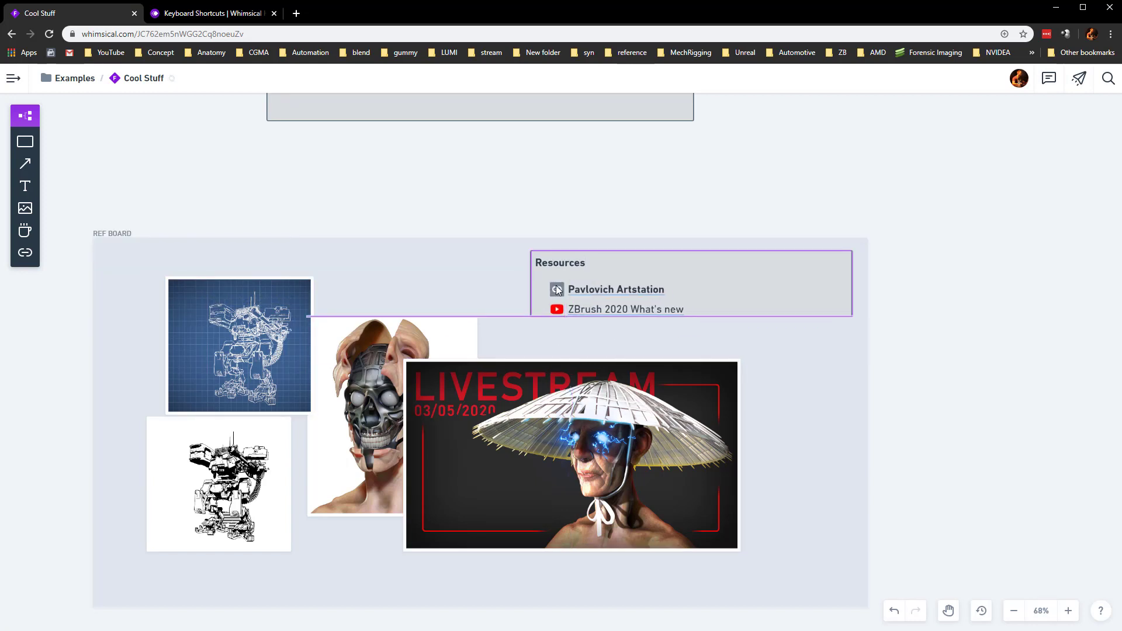
key(Escape)
mouse_move(758, 300)
mouse_down()
mouse_move(798, 284)
mouse_move(767, 303)
mouse_move(769, 285)
mouse_up()
click(685, 192)
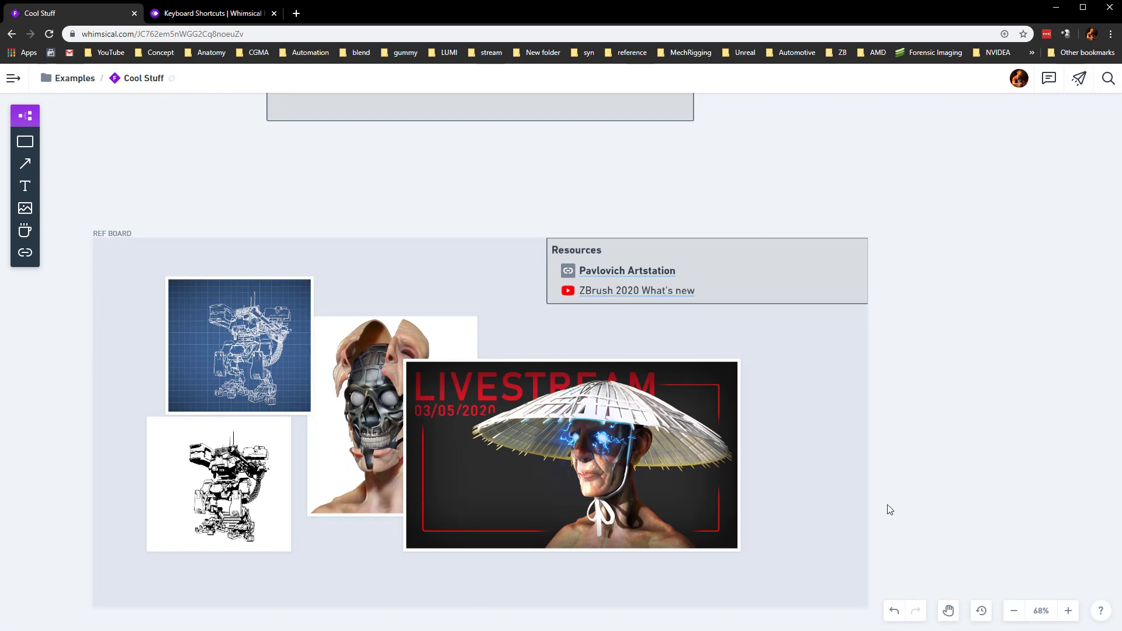
Step: Place a wireframe checkbox element below the Resources box and label its first item Initial Sketch
scroll(902, 416, down, 3)
drag(911, 418, 745, 381)
click(26, 117)
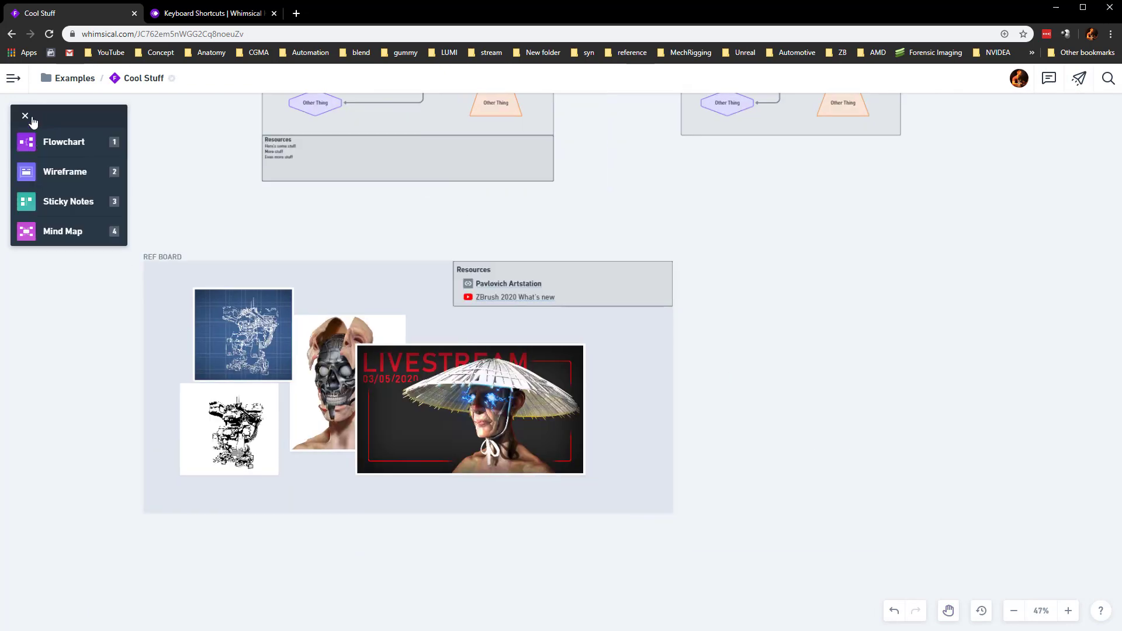
click(50, 173)
click(24, 165)
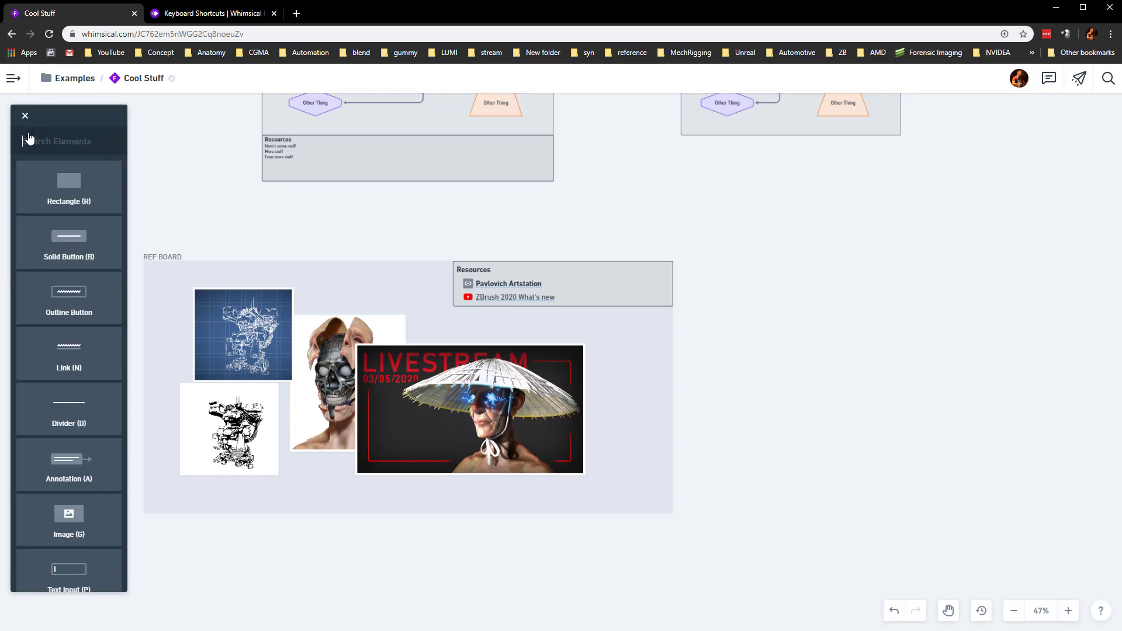
scroll(35, 292, down, 8)
click(45, 338)
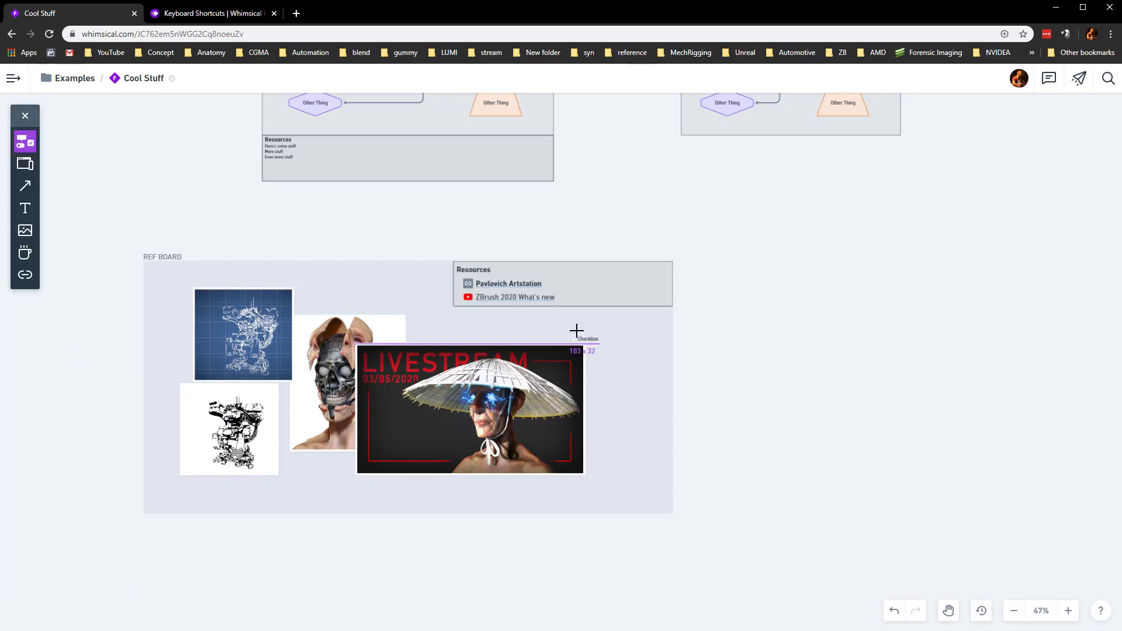
click(589, 319)
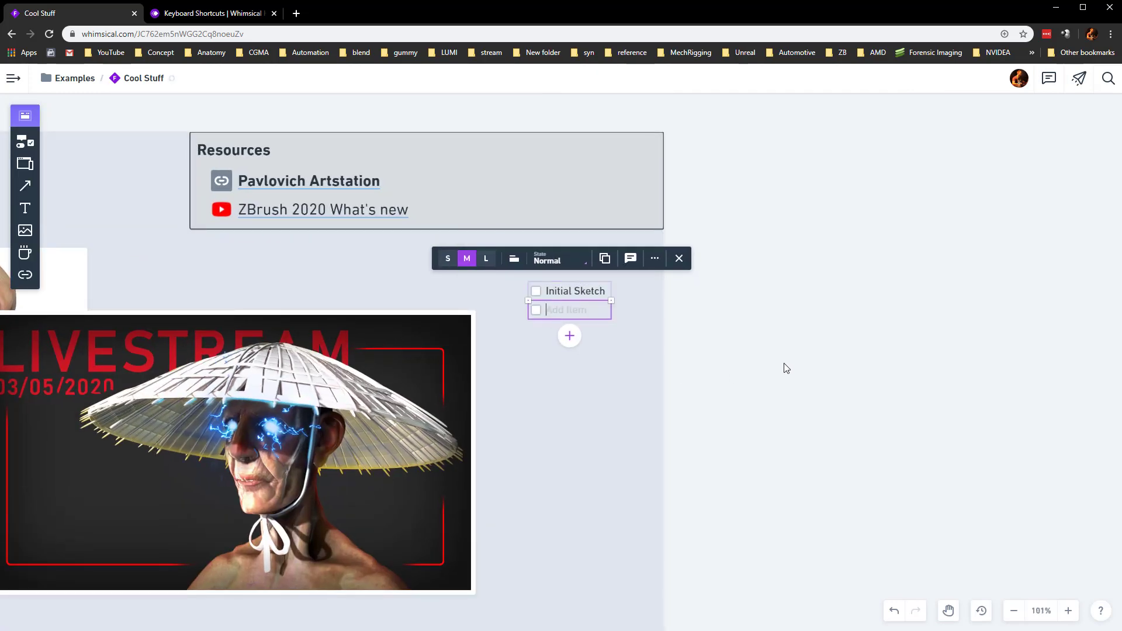
Step: Add the checklist items Blockout Refine, High Res, Game Res, Bake and Render, and nudge the list into place below Resources
text(Blockout Refine)
key(Return)
text(High Res Game Res Bake)
key(Return)
text(Render)
mouse_move(585, 305)
mouse_down()
mouse_move(606, 321)
mouse_move(575, 320)
mouse_move(592, 320)
mouse_up()
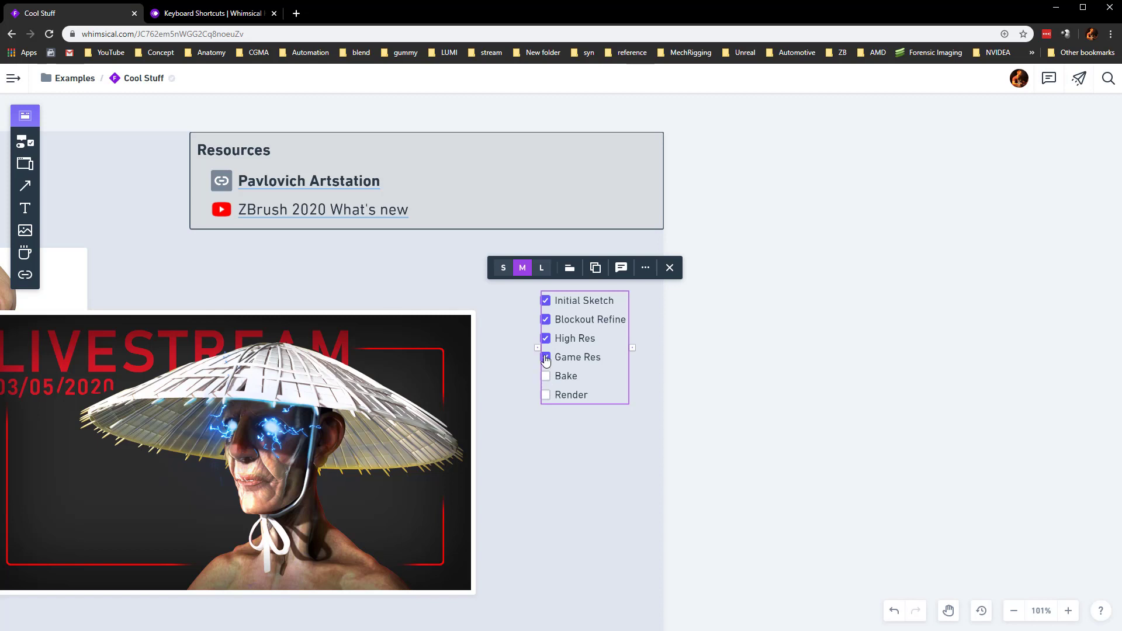
Step: Start a comment on the checklist and cancel it
click(621, 269)
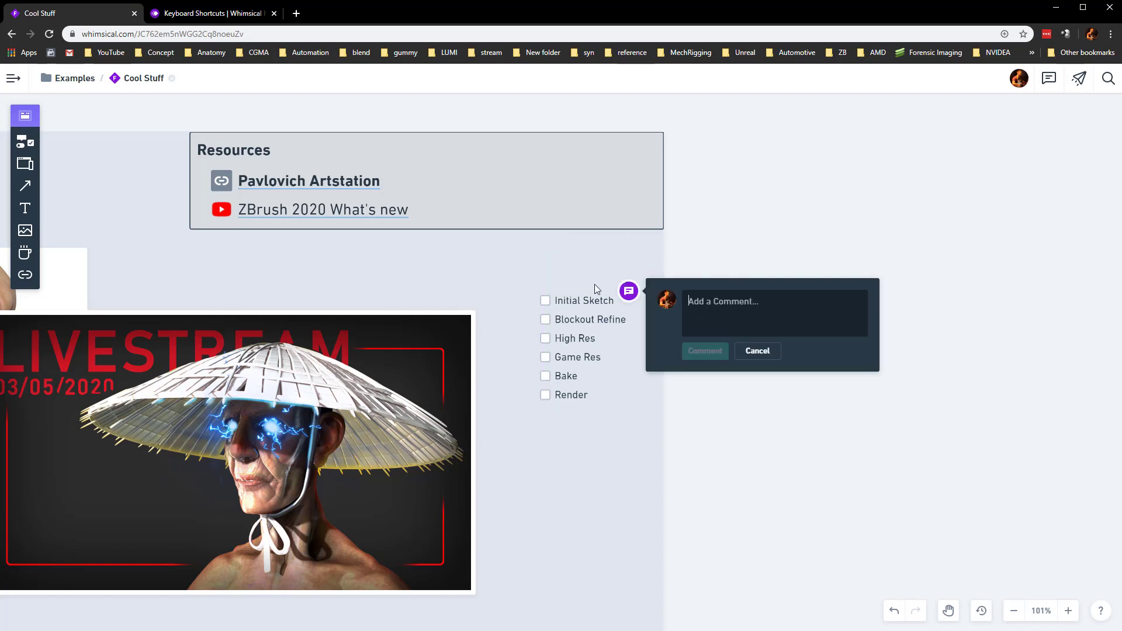
click(750, 355)
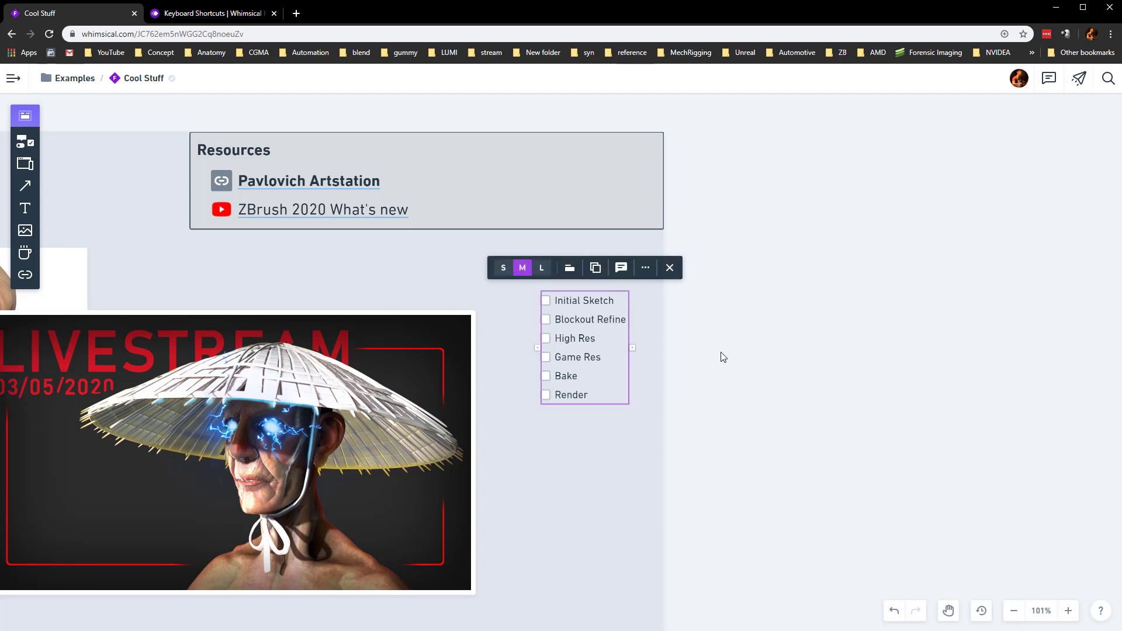
Step: Add the comment "Missing a connector!" to The Second Thing box in This Group!
scroll(721, 356, down, 5)
drag(522, 96, 627, 478)
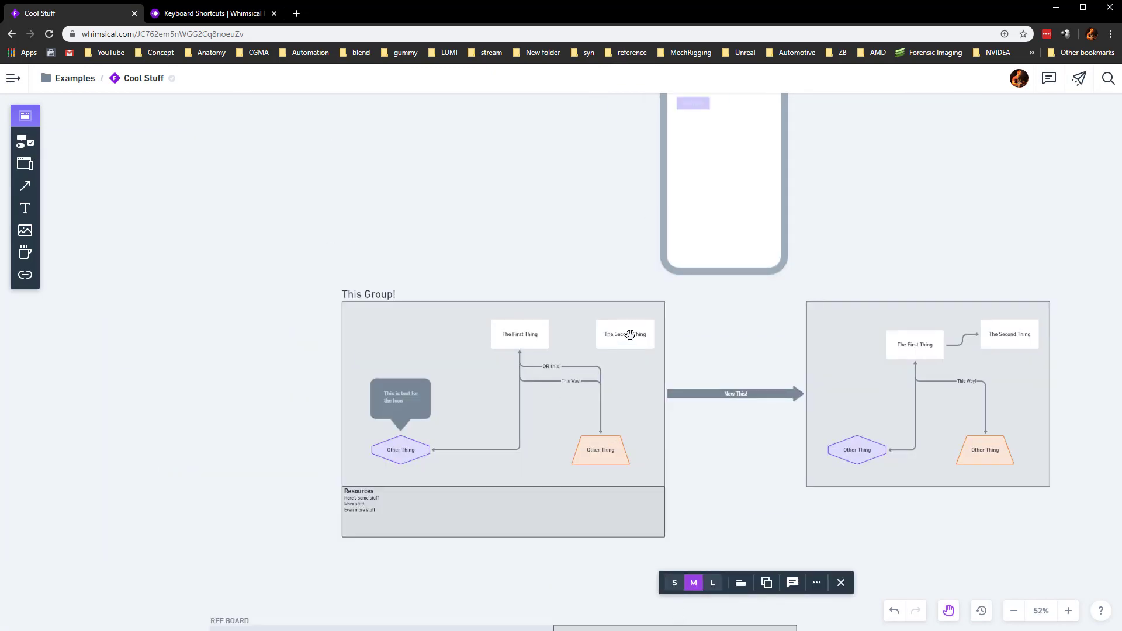
scroll(630, 335, up, 5)
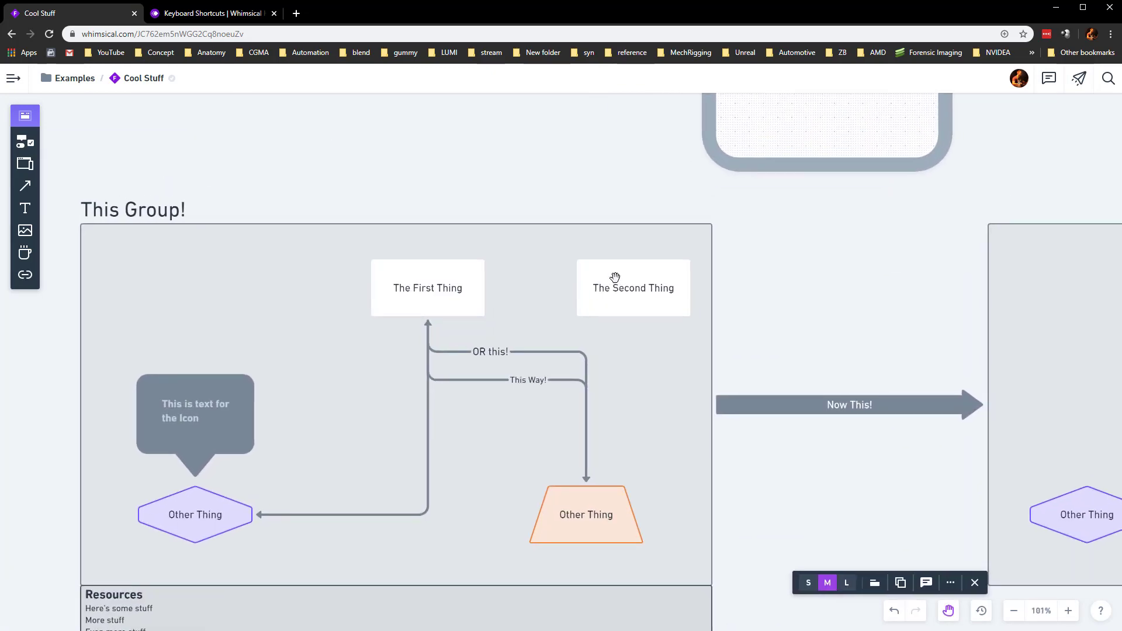
drag(615, 277, 624, 279)
click(751, 240)
text(Missing a connector!)
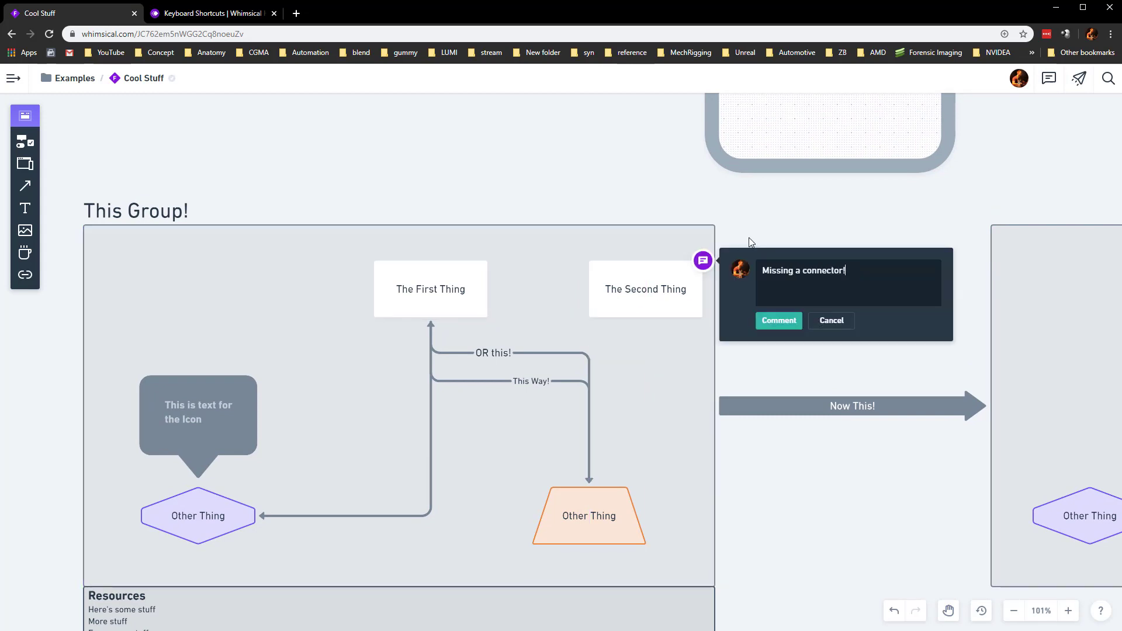
click(783, 323)
Step: Connect The First Thing to The Second Thing with an arrow and resolve the "Missing a connector!" comment
key(l)
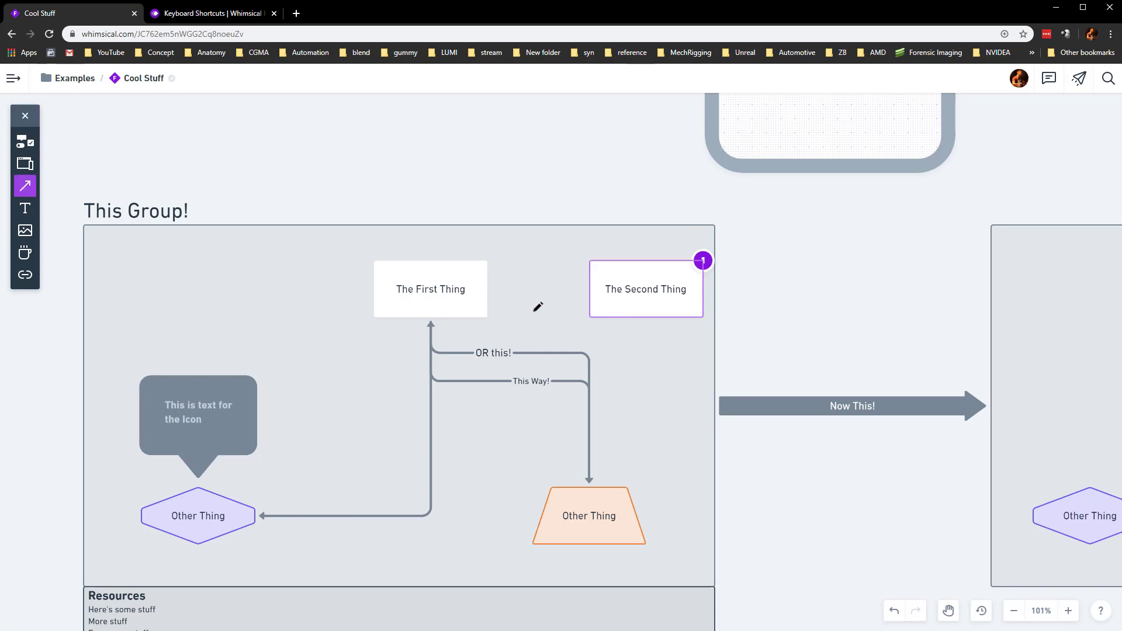
drag(524, 288, 602, 285)
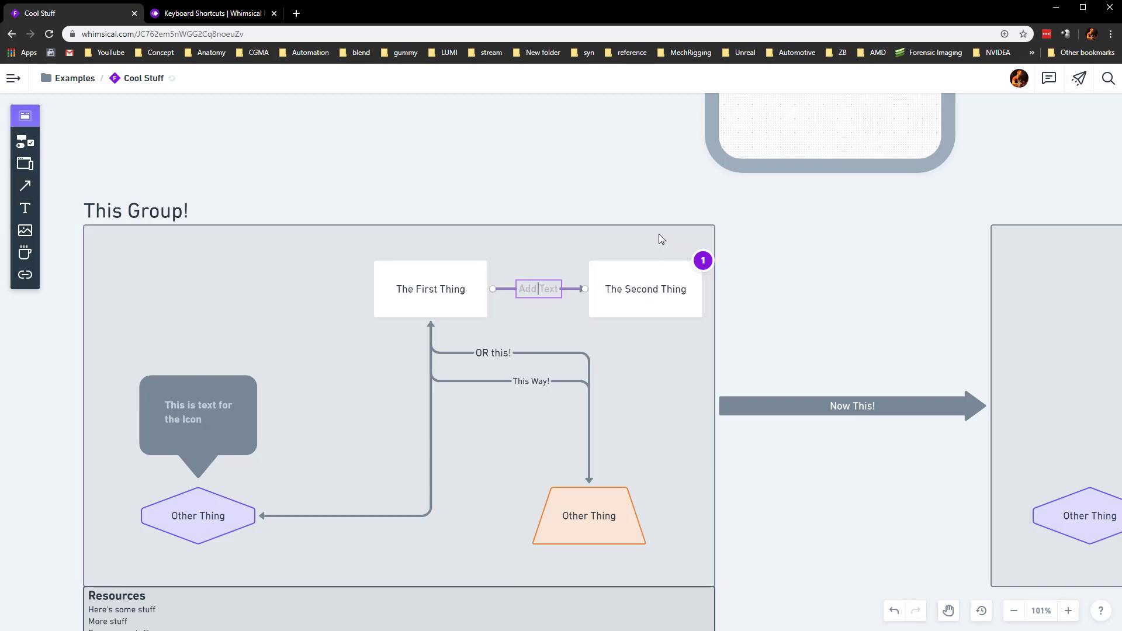
click(703, 261)
click(934, 294)
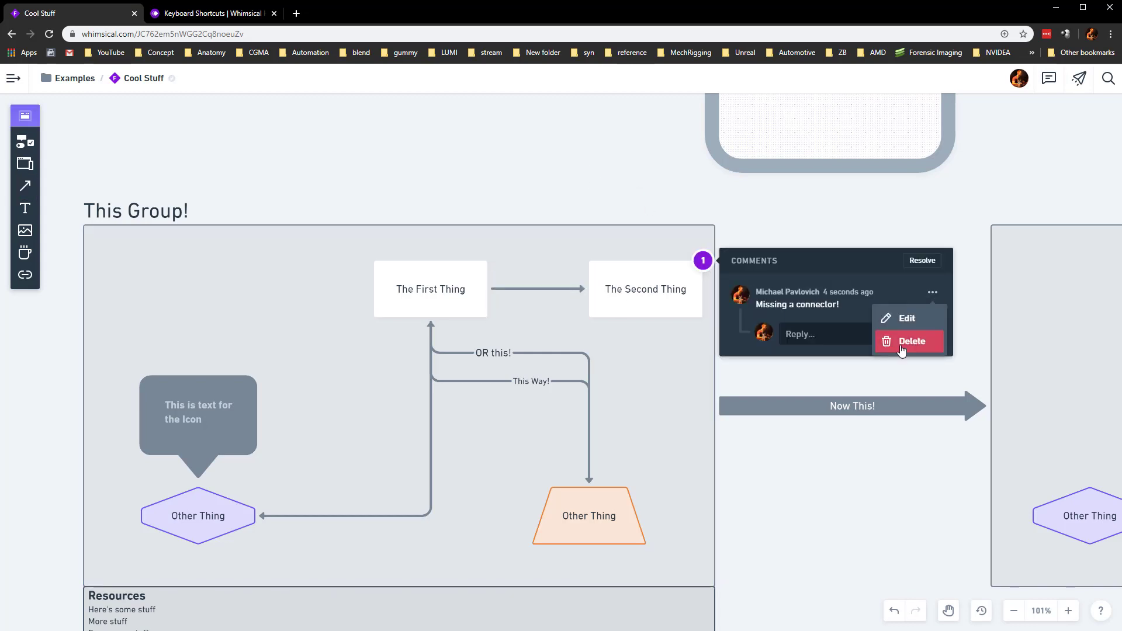
click(922, 261)
click(510, 156)
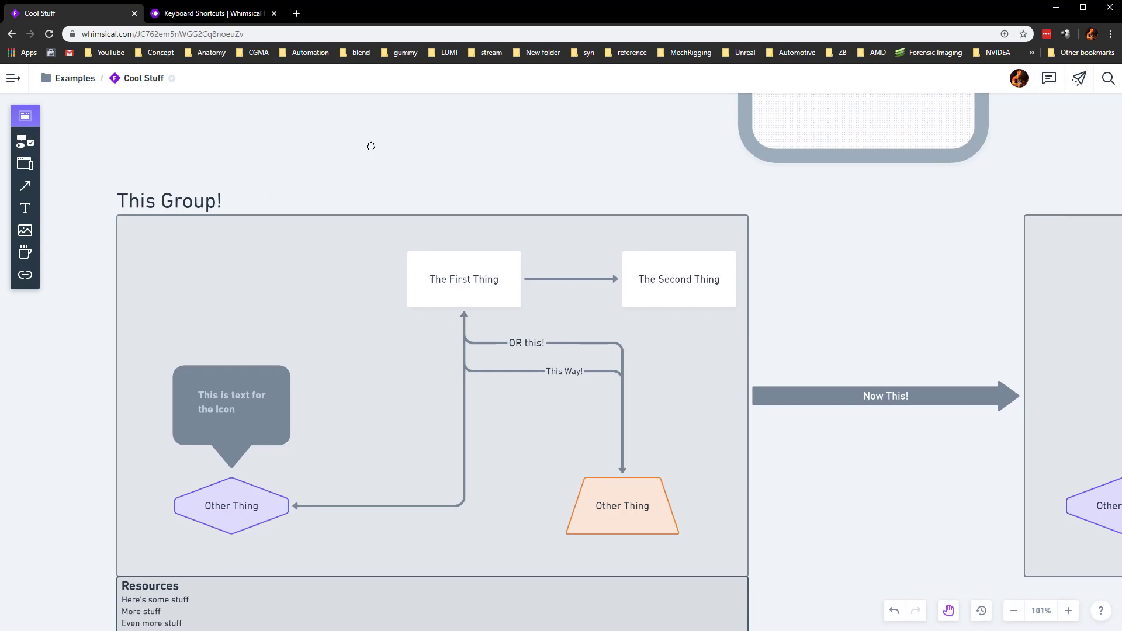
Step: Insert the image Grey.png and shrink it to a small thumbnail beside This Group!
click(26, 230)
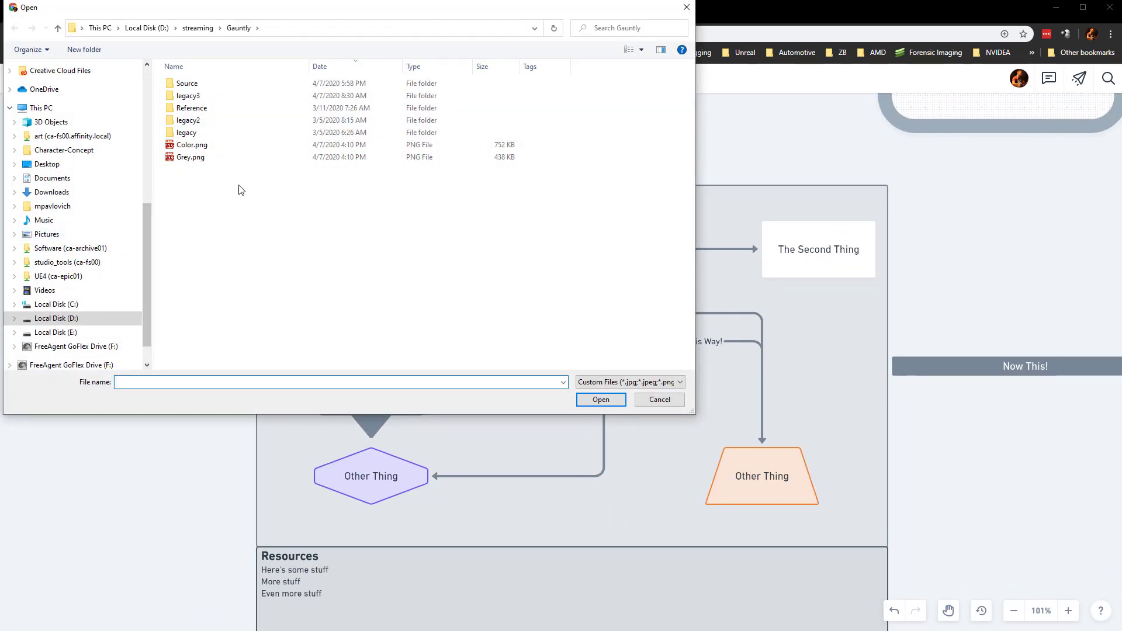
double_click(201, 158)
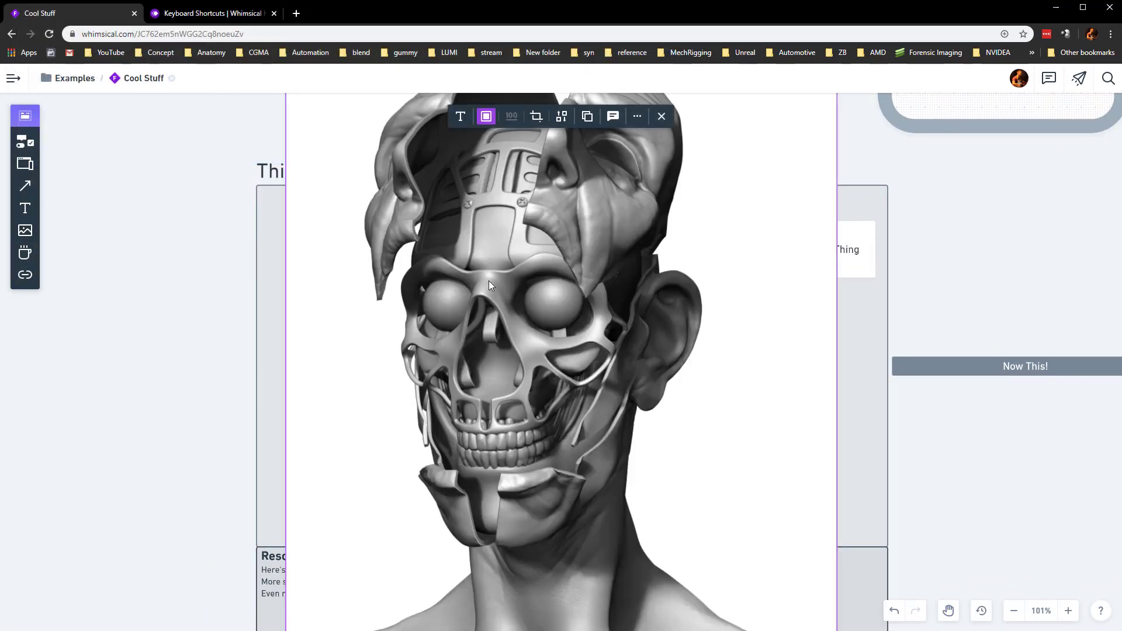
scroll(488, 283, down, 5)
drag(383, 154, 593, 403)
drag(631, 447, 253, 418)
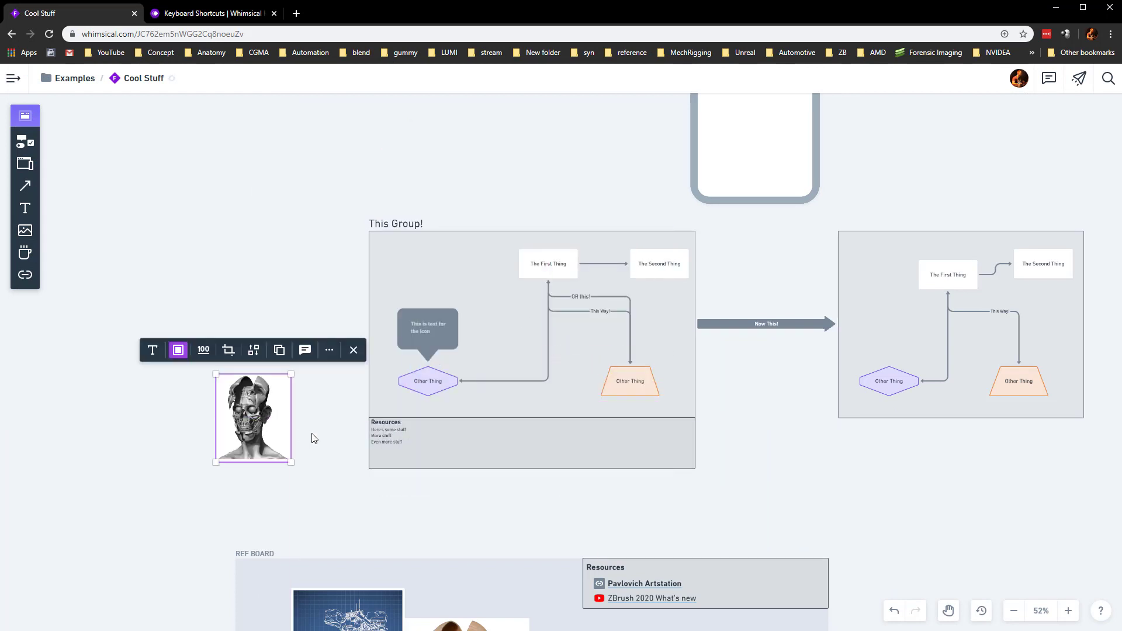
Step: Move the grey head image into REF BOARD, overlapping the lower corner of the black-and-white robot sketch
scroll(361, 432, down, 1)
drag(414, 454, 276, 283)
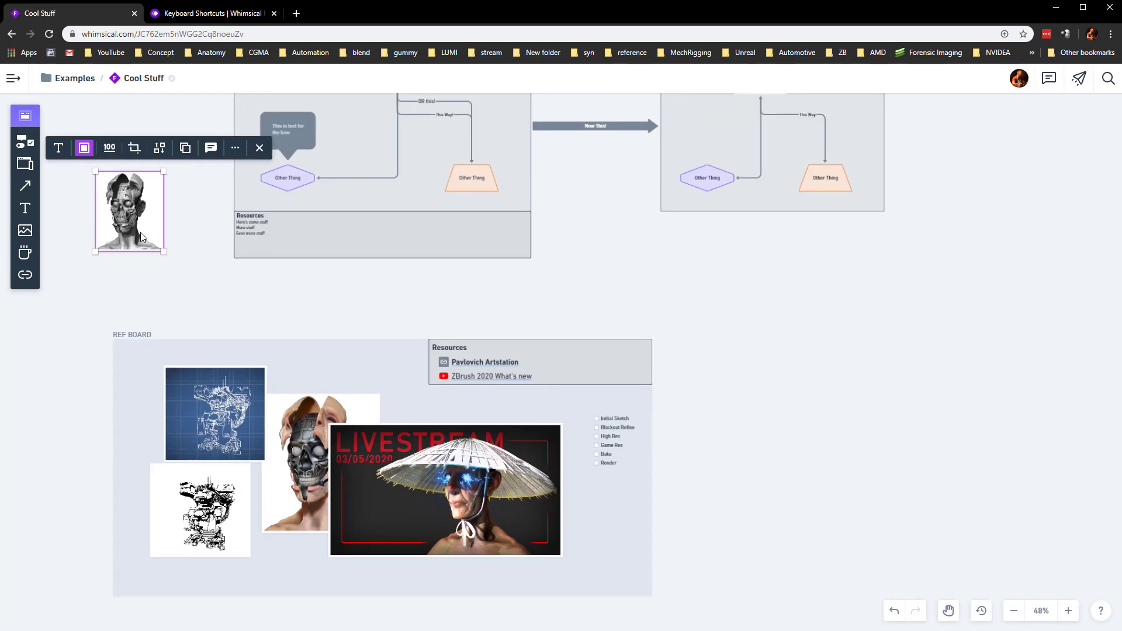
drag(130, 207, 244, 539)
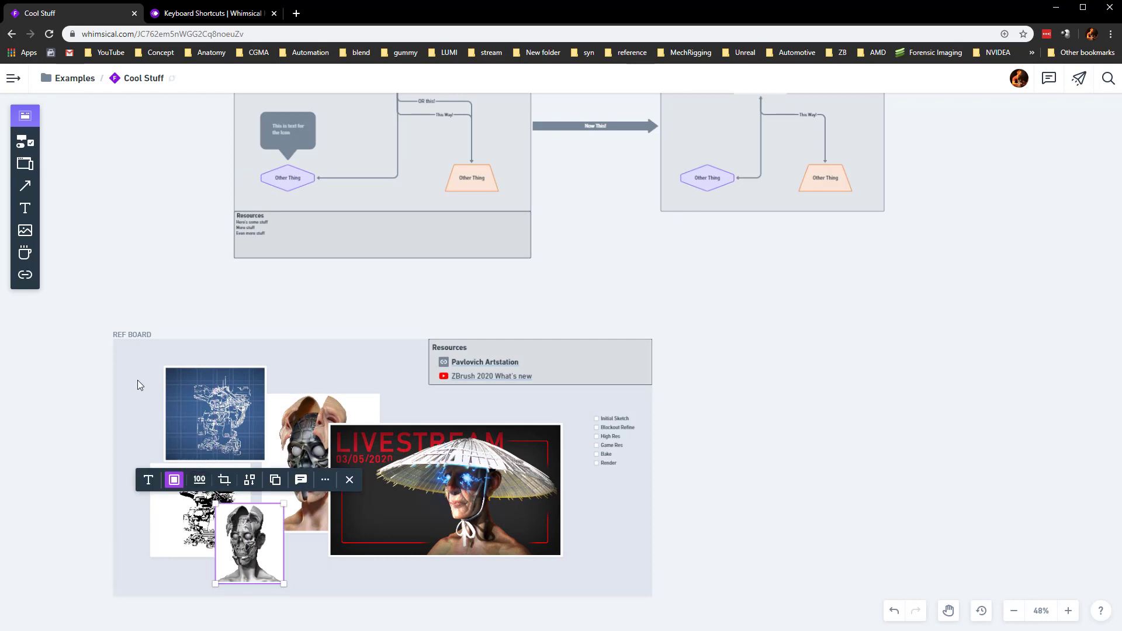
Step: Move the REF BOARD section with all its contents up, closer to the flowchart group
drag(140, 336, 158, 297)
key(ctrl+z)
key(ctrl+z)
key(ctrl+z)
key(ctrl+z)
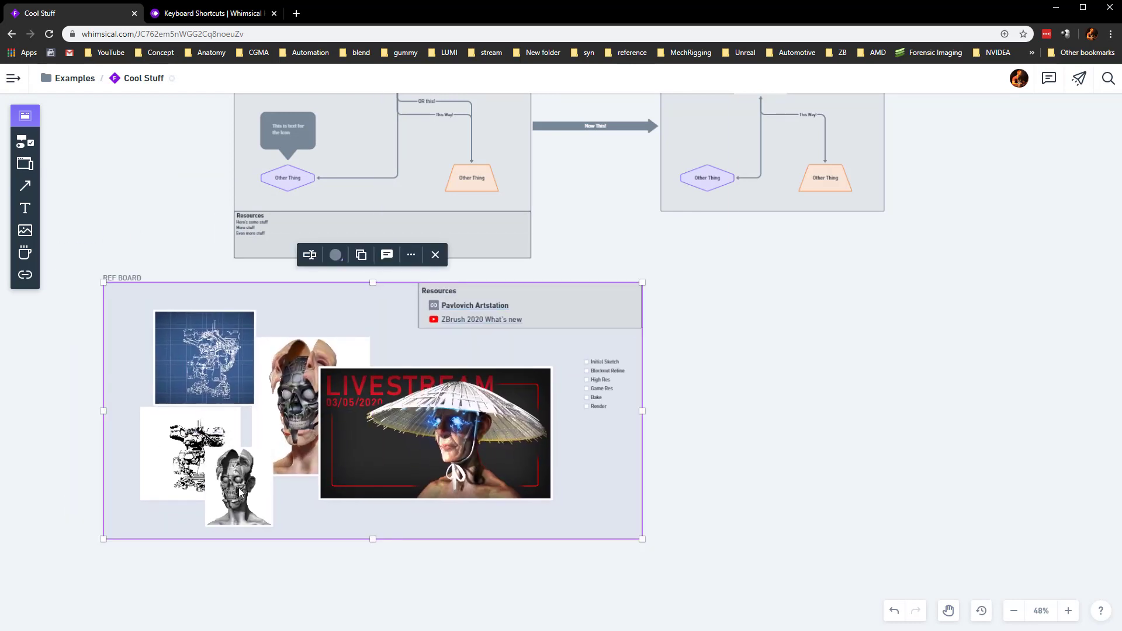
Step: Crop a copy of the grey head image to its upper part and enlarge it over the two robot sketches
click(295, 511)
drag(295, 512, 192, 442)
click(154, 378)
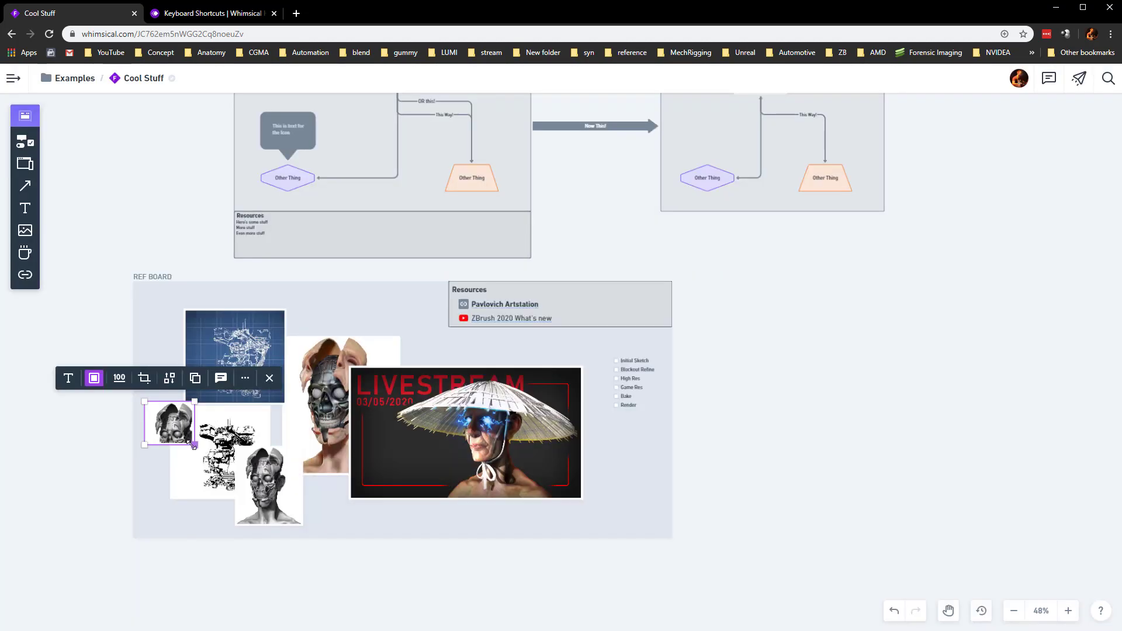
drag(193, 447, 246, 439)
Step: Tick High Res, Game Res and Bake in the checklist
click(621, 396)
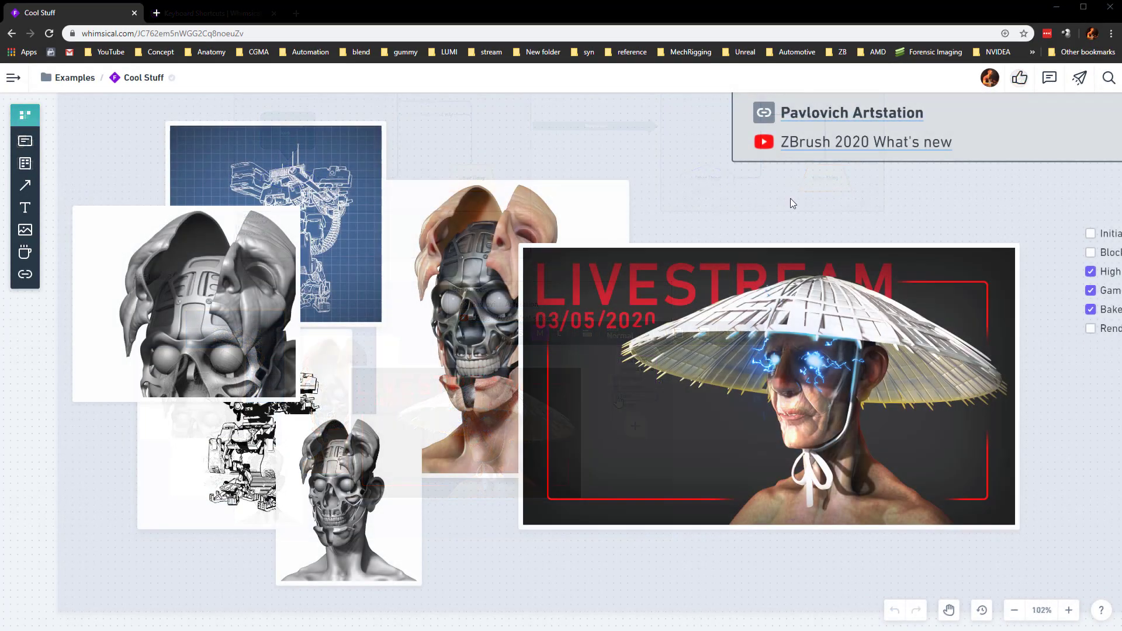
Step: Add the caption "Electric Old Man" to the LIVESTREAM image
scroll(790, 198, right, 5)
drag(430, 294, 450, 337)
drag(313, 348, 382, 284)
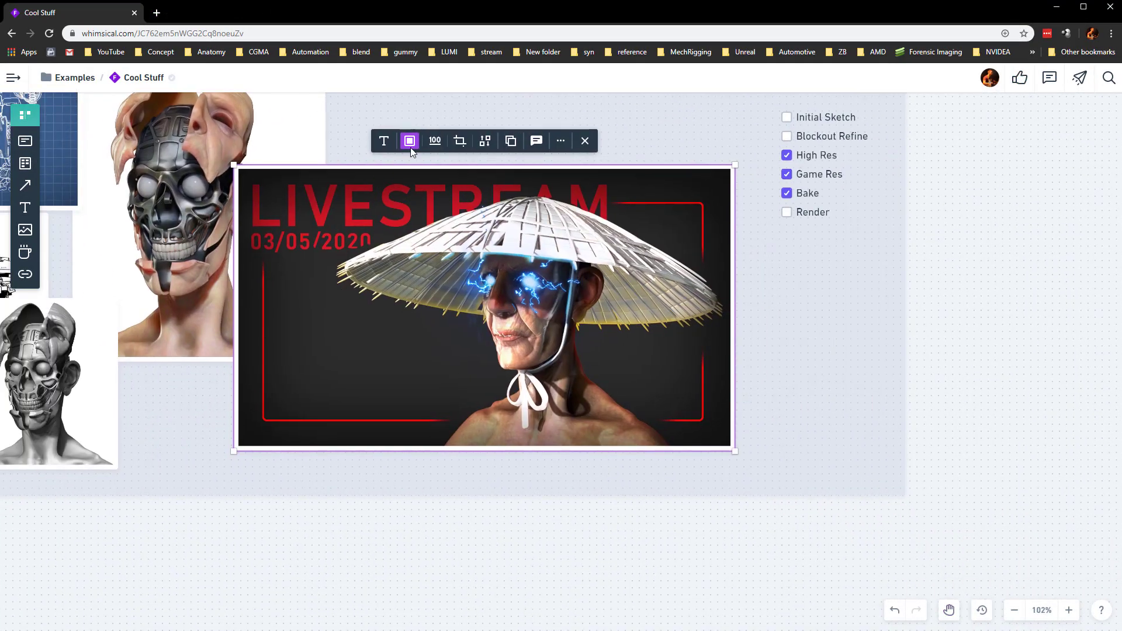
click(384, 141)
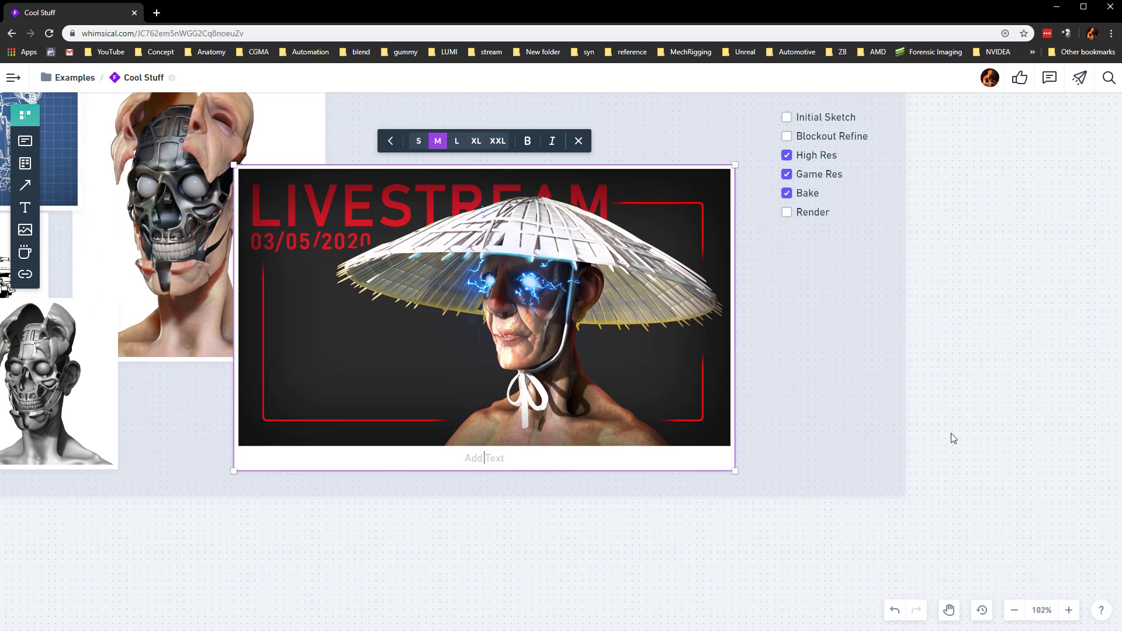
text(Electric Old Man)
Step: Set the "Electric Old Man" caption to text size XL and bold
double_click(492, 458)
key(ctrl+a)
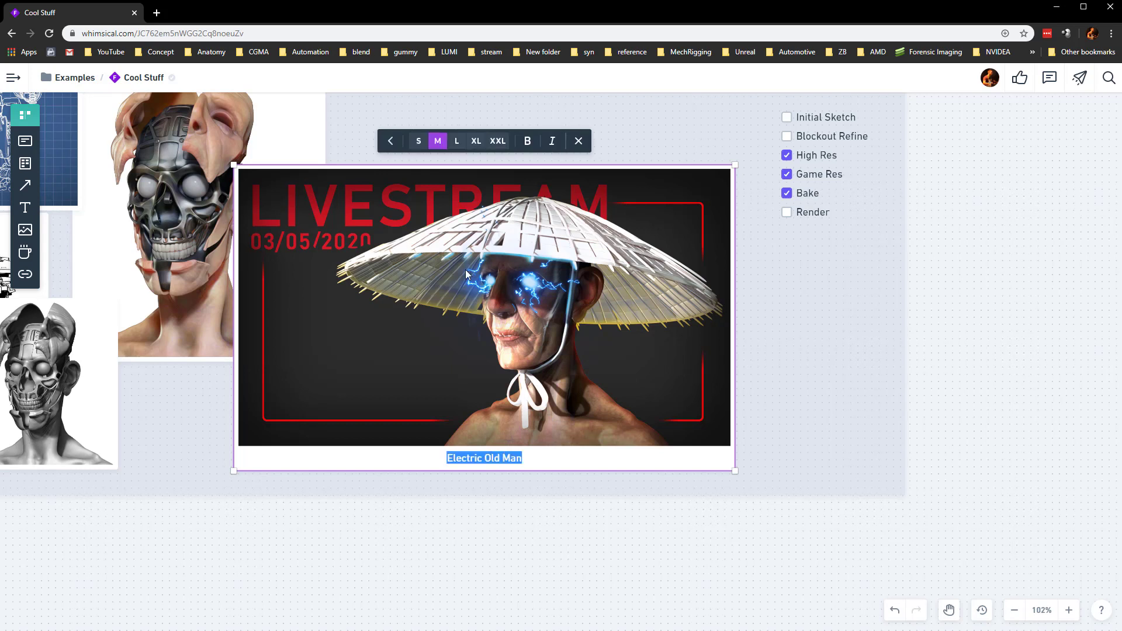
click(457, 141)
click(476, 141)
click(528, 141)
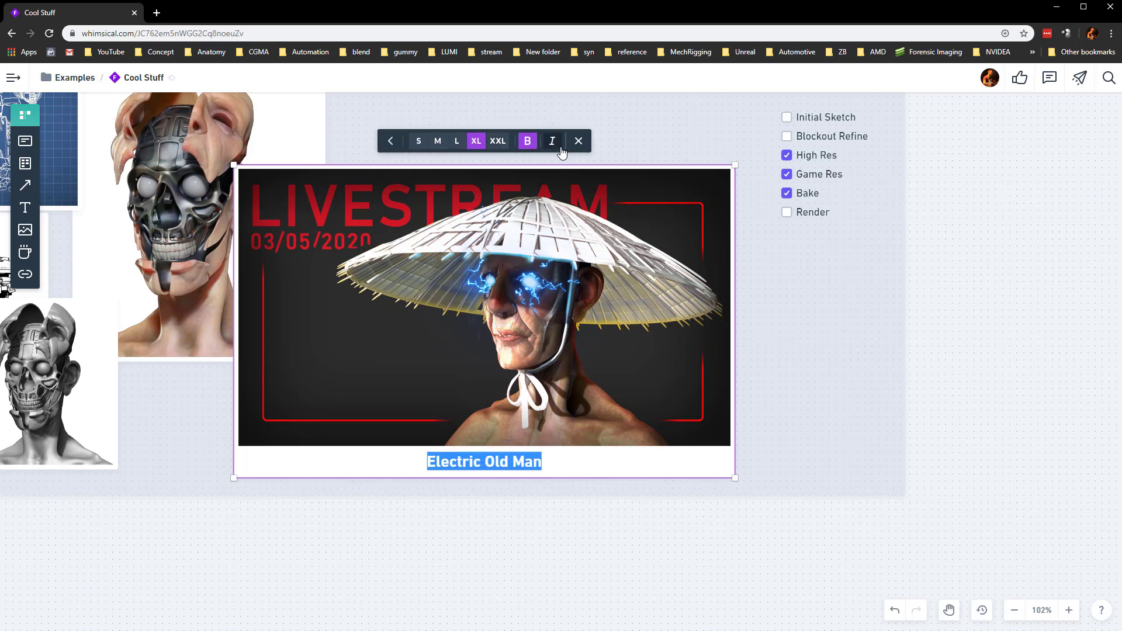